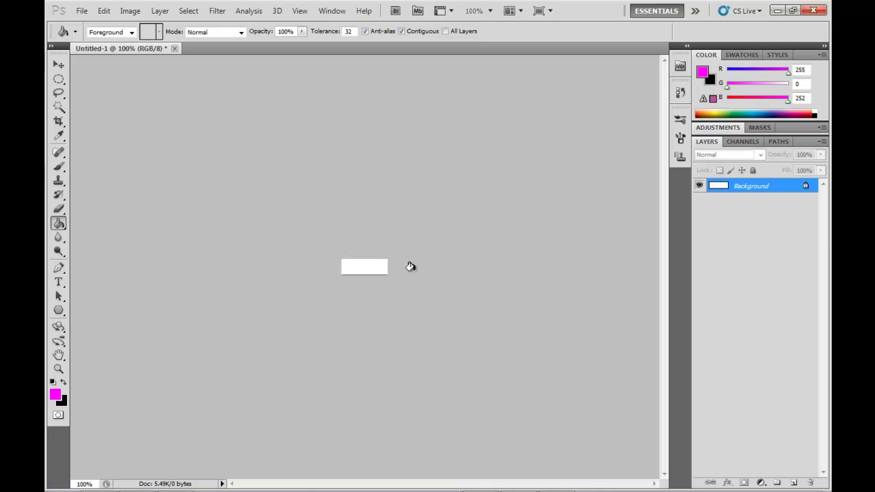
Fill the white rectangle with magenta and save it as a brush preset named 'new brush'.
left_click(382, 267)
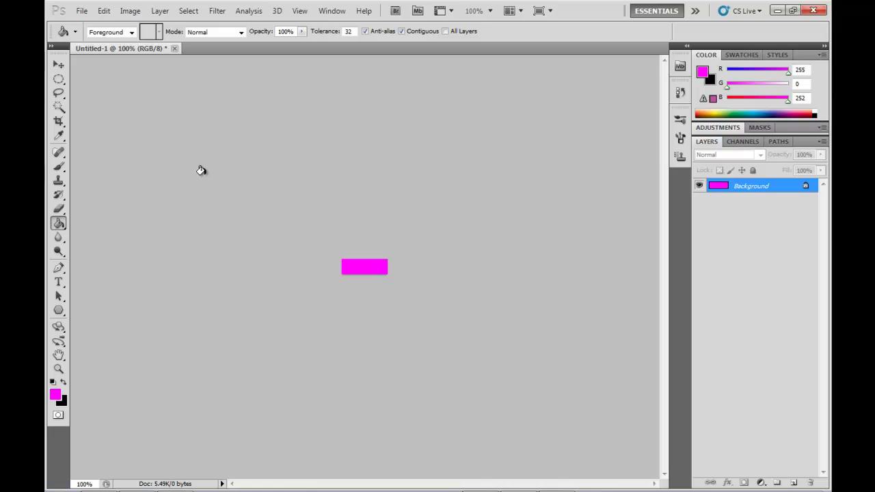
left_click(104, 10)
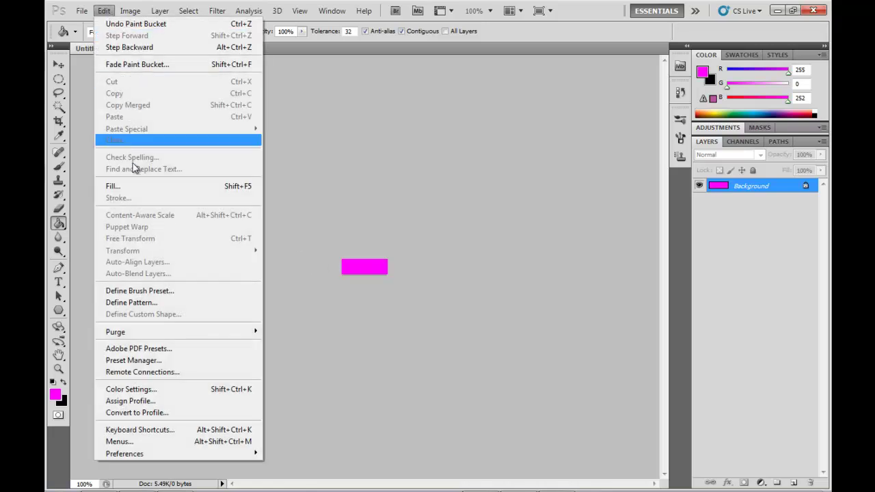
left_click(120, 292)
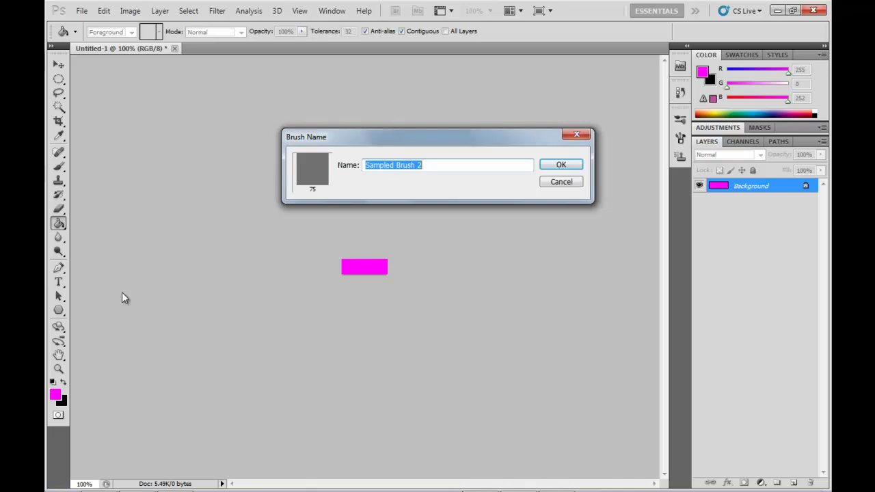
type("new")
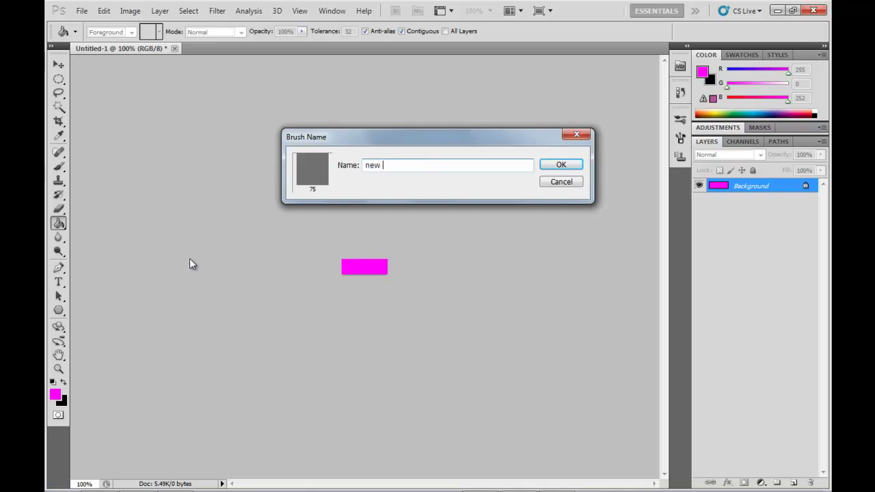
type(" brush")
key("Return")
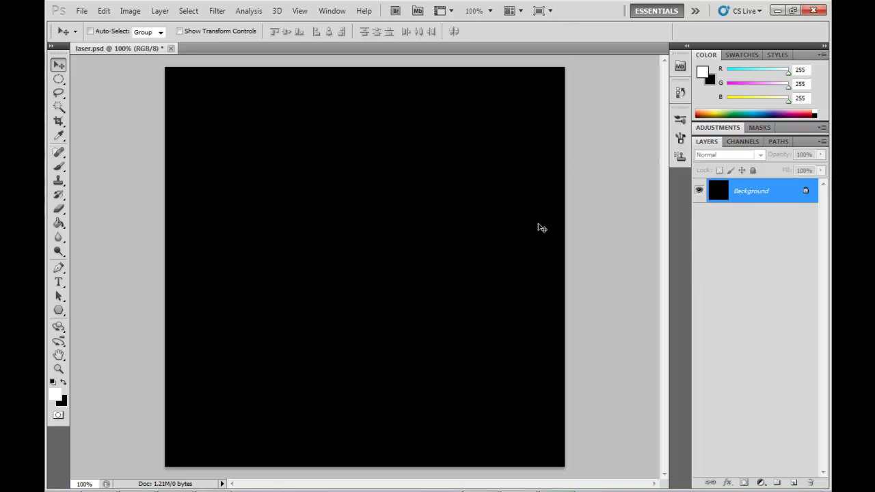
Add Layer 1, enable Shape Dynamics and Scattering on the brush, and paint a stroke across the centre.
key("ctrl+shift+n")
key("Return")
left_click(63, 166)
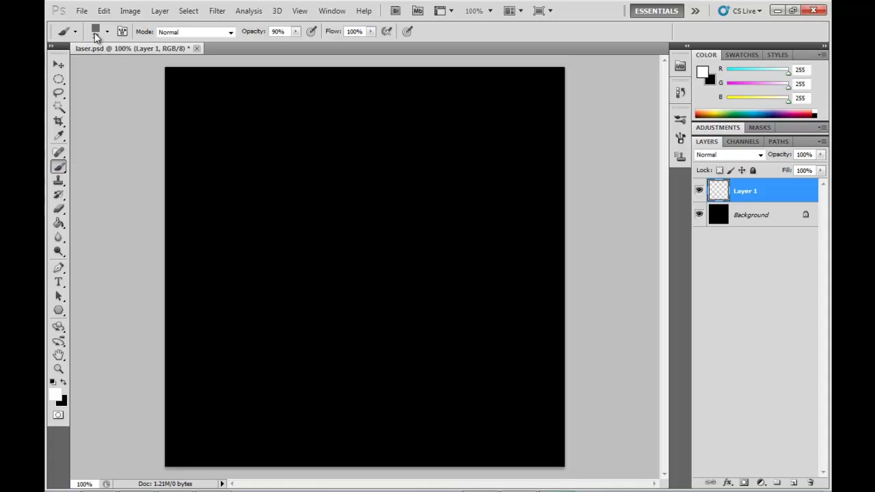
left_click(680, 138)
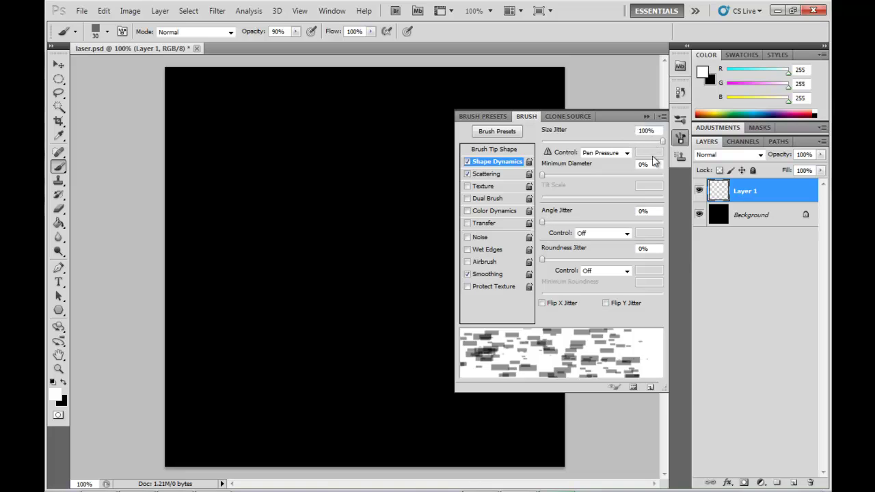
left_click(489, 176)
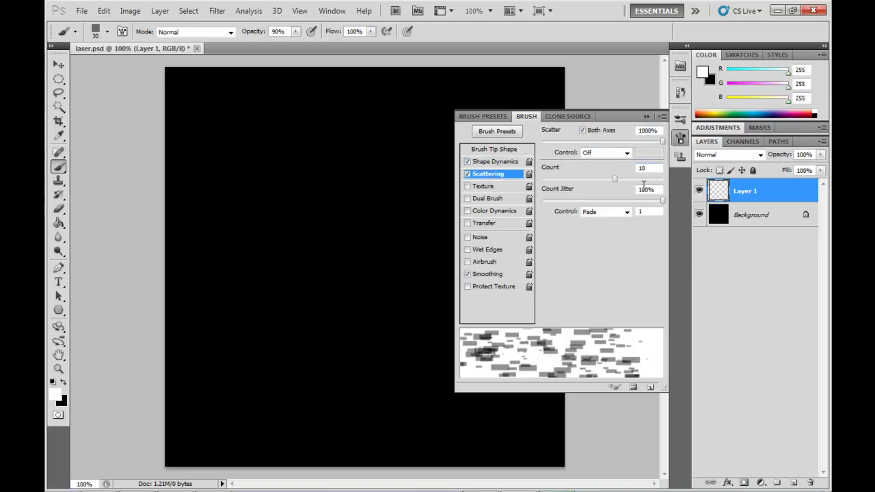
left_click(680, 140)
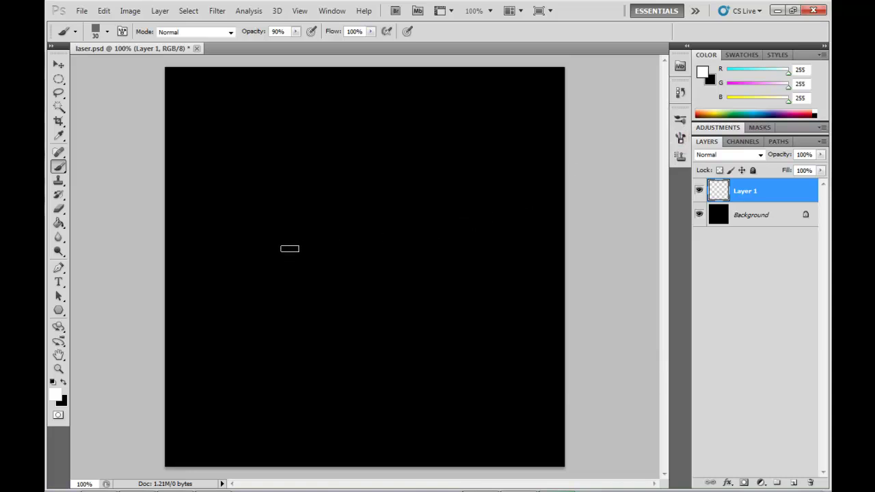
left_click_drag(289, 249, 410, 241)
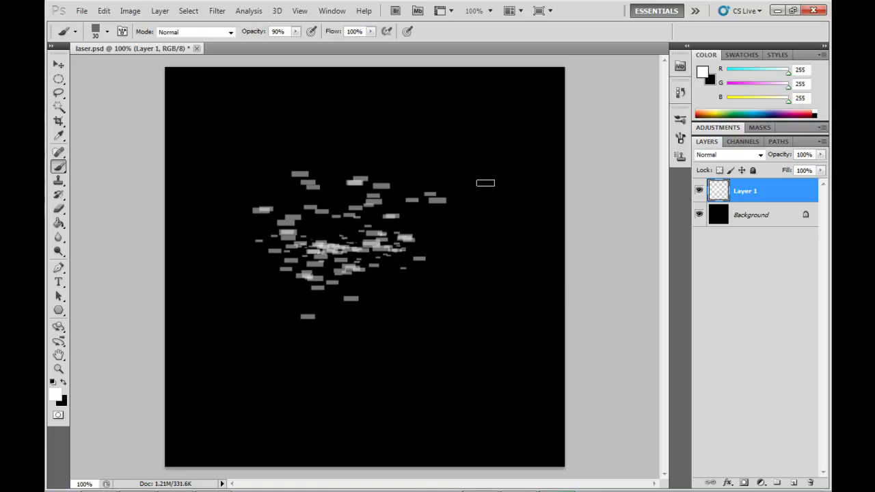
Perspective-transform Layer 1's dabs, pinching the left side to a point and widening the right.
left_click(56, 65)
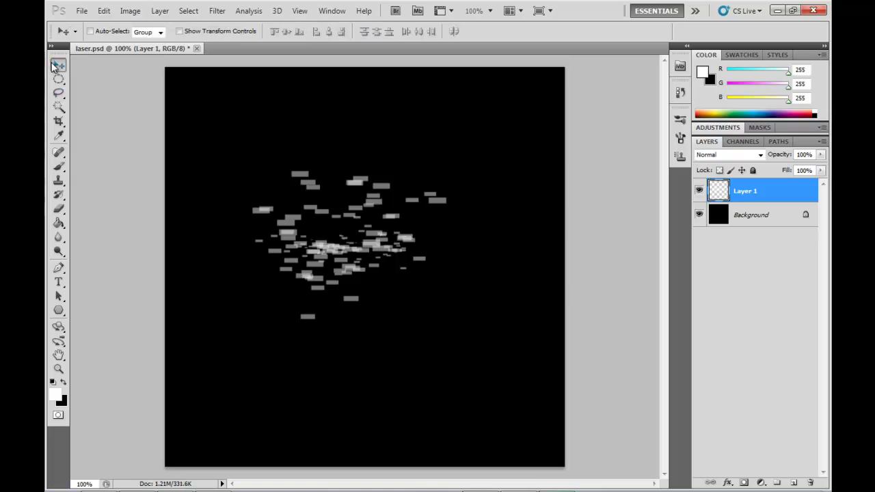
key("ctrl+t")
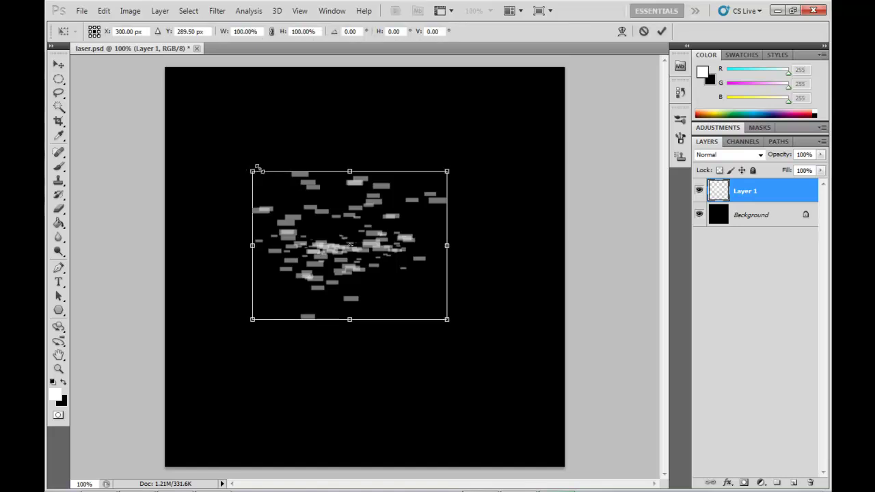
right_click(411, 260)
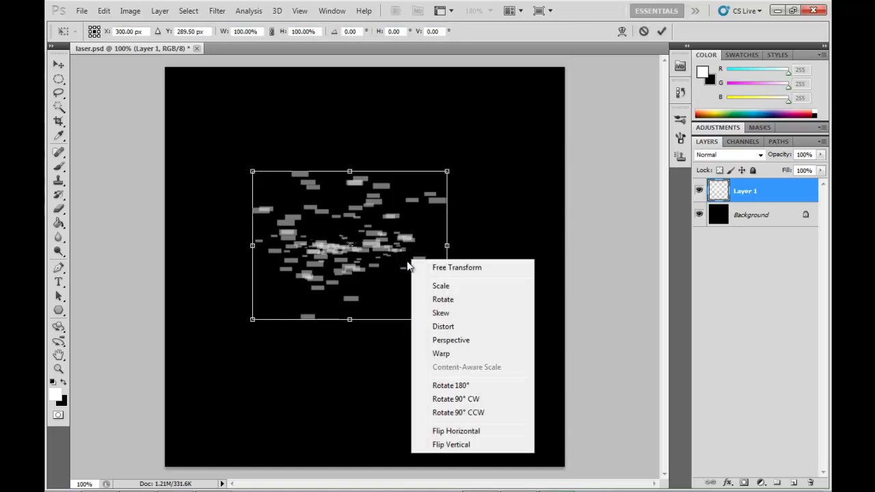
left_click(456, 341)
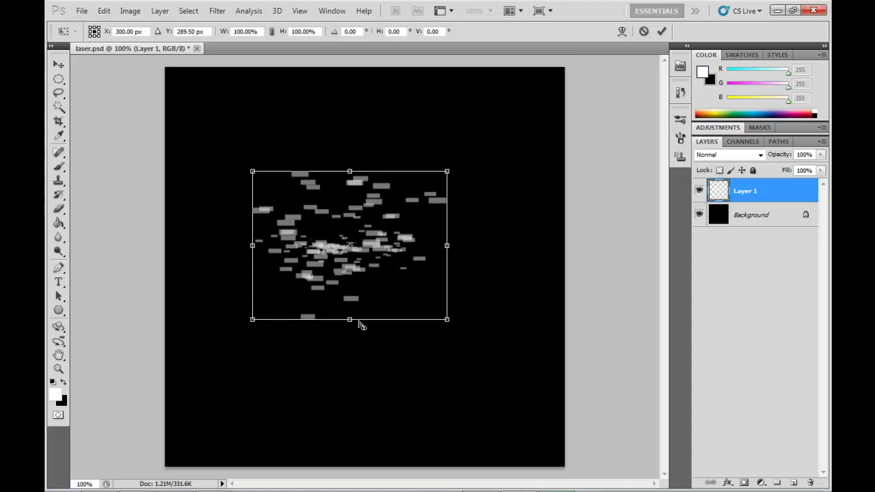
left_click_drag(253, 320, 253, 261)
left_click_drag(446, 320, 447, 363)
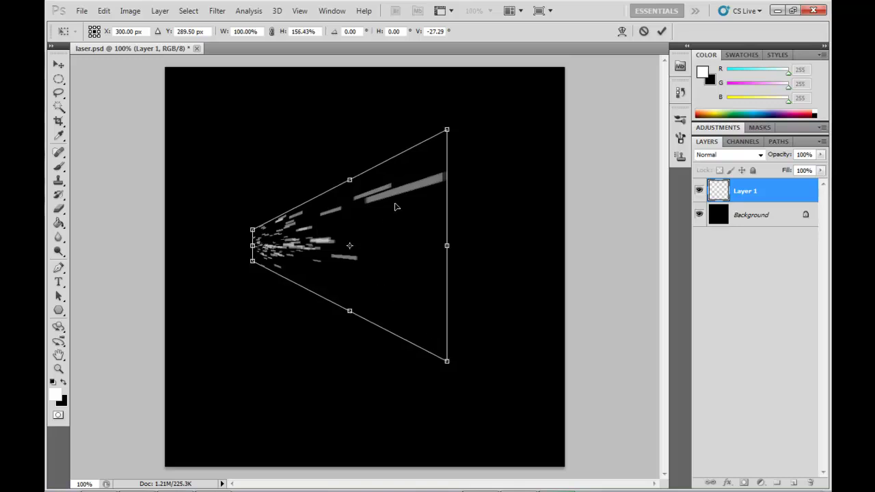
key("Return")
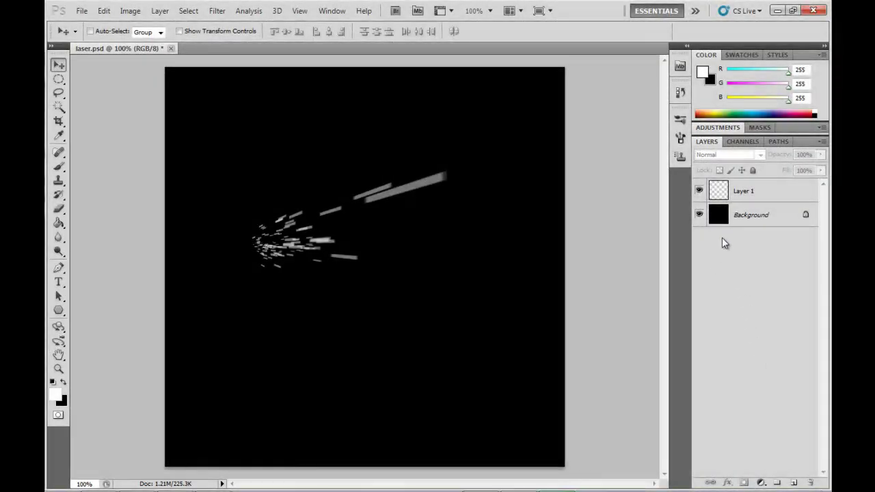
Soft-erase the streak tips on Layer 1, resizing the eraser to 80, 40, then 30 px.
left_click(732, 197)
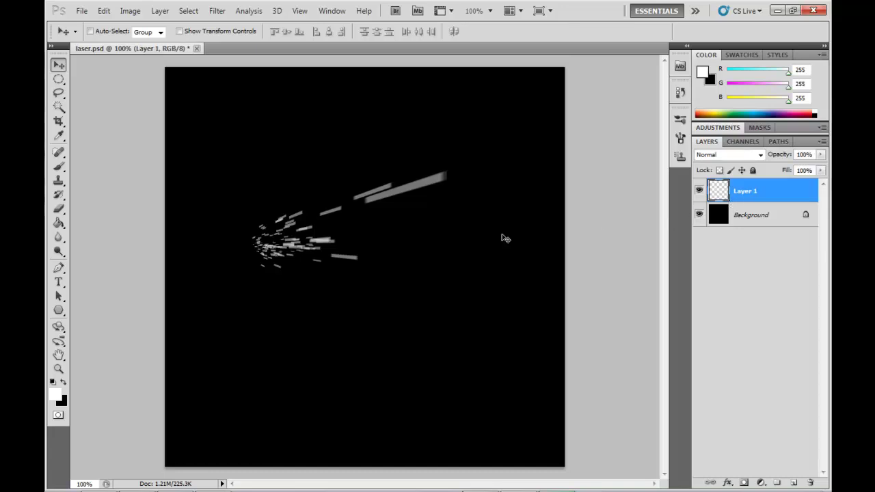
left_click(59, 209)
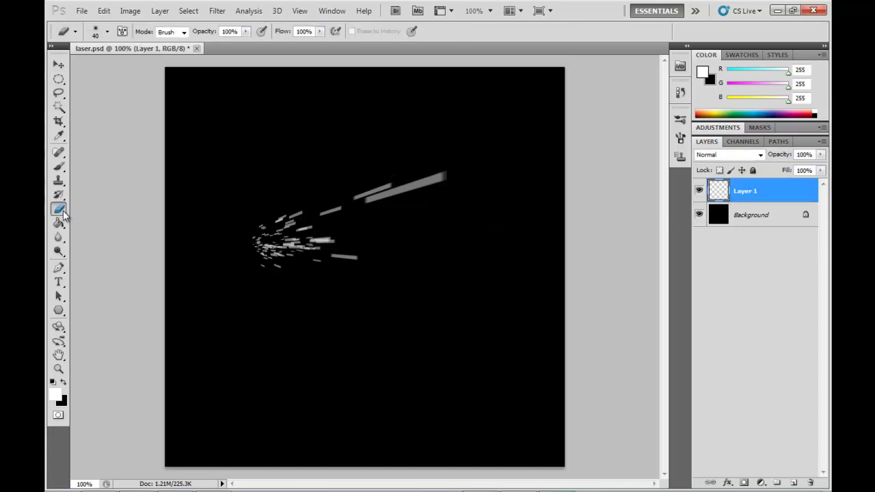
left_click(108, 32)
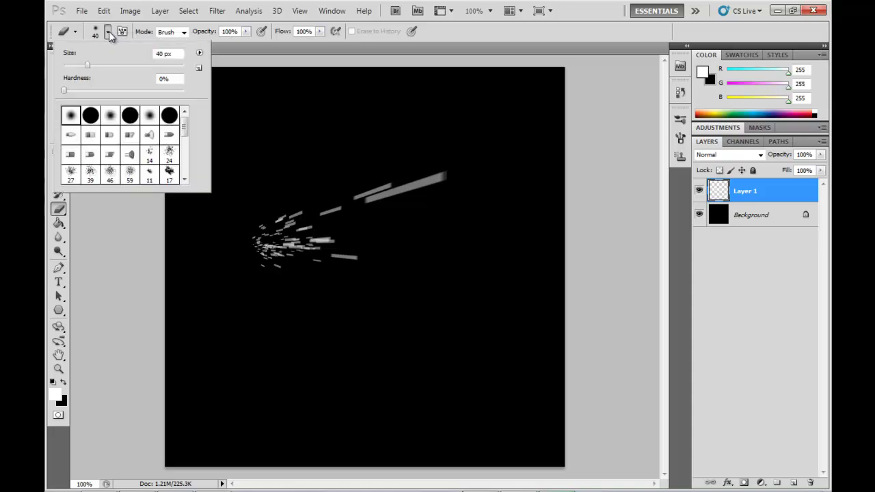
left_click(107, 32)
mouse_move(425, 170)
left_mouse_down()
mouse_move(455, 181)
mouse_move(437, 180)
left_mouse_up()
key("bracketleft")
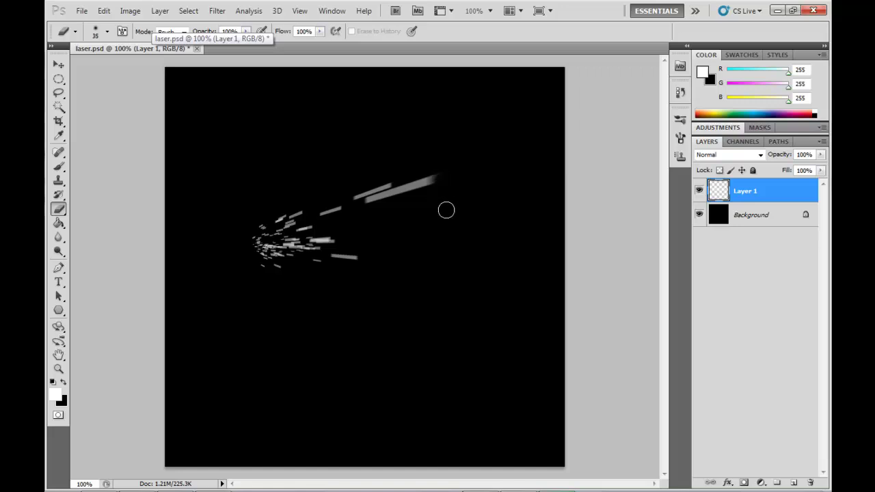
key("bracketright")
key("bracketright")
key("bracketright")
key("bracketright")
key("bracketright")
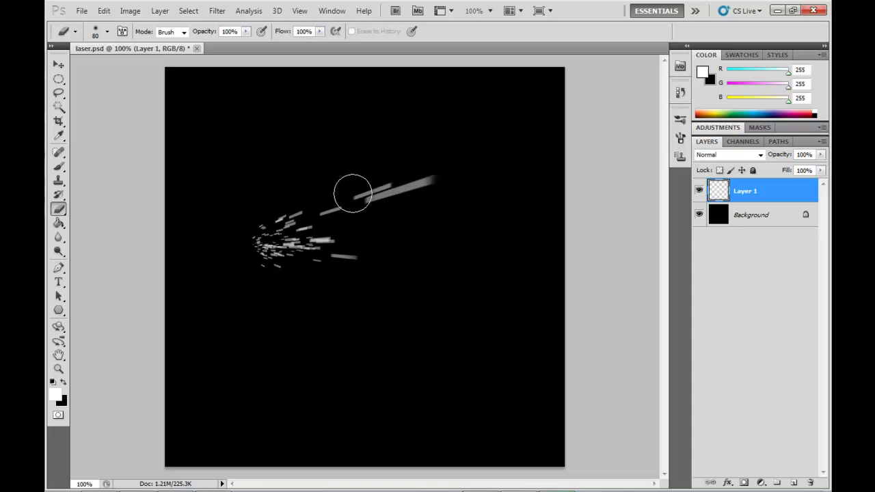
key("bracketleft")
key("bracketleft")
key("bracketleft")
key("bracketleft")
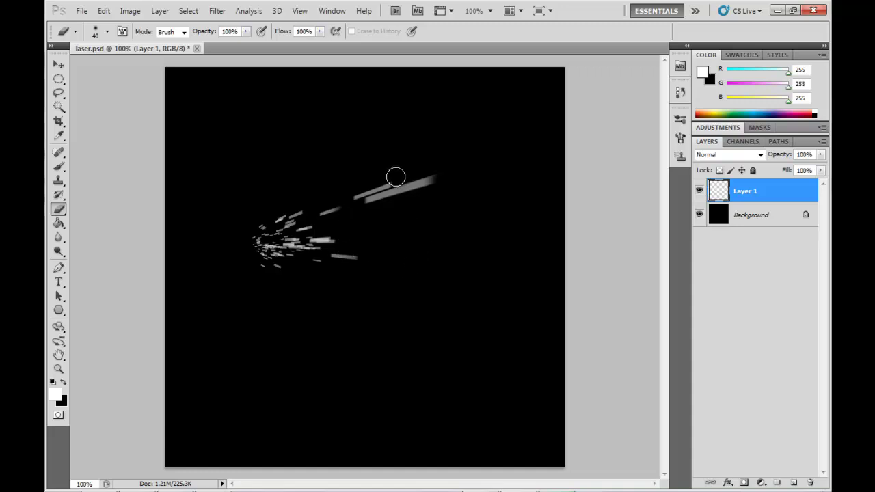
key("bracketleft")
Free-transform Layer 1 with a rotation angle of -45° and commit it.
left_click(58, 64)
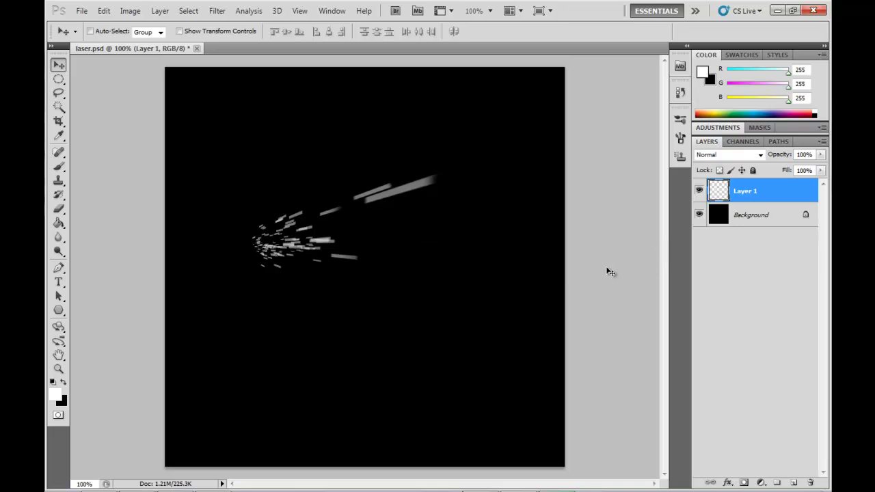
key("ctrl+t")
right_click(343, 241)
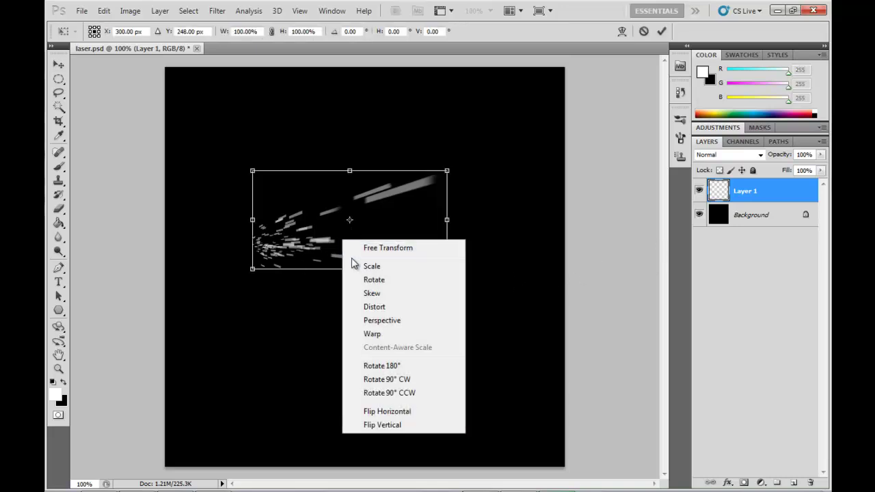
left_click(365, 249)
left_click_drag(244, 280, 318, 168)
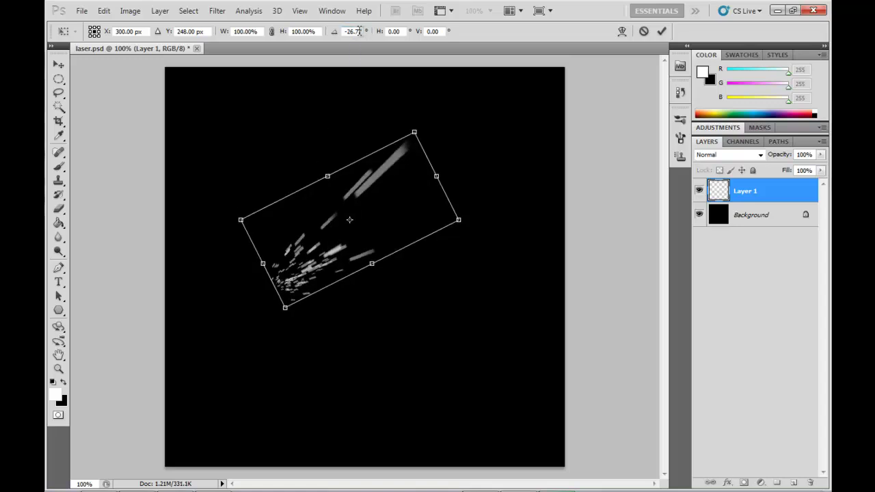
left_click_drag(362, 30, 349, 31)
type("-45")
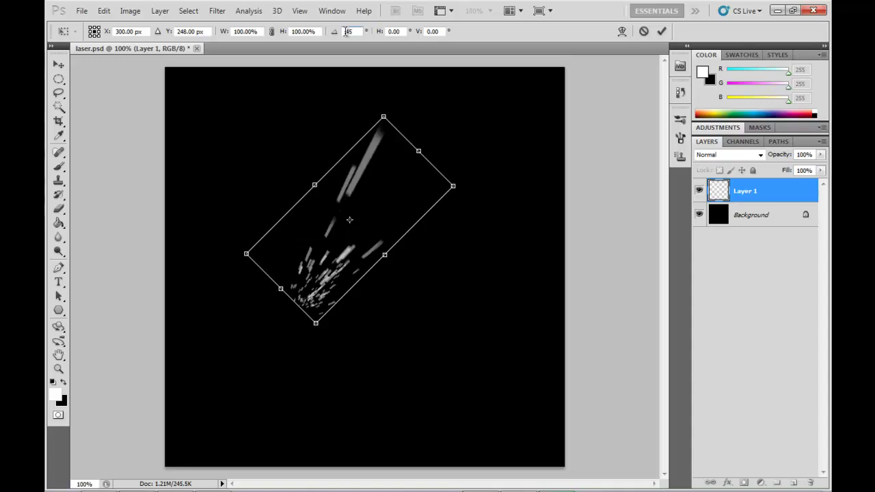
key("Return")
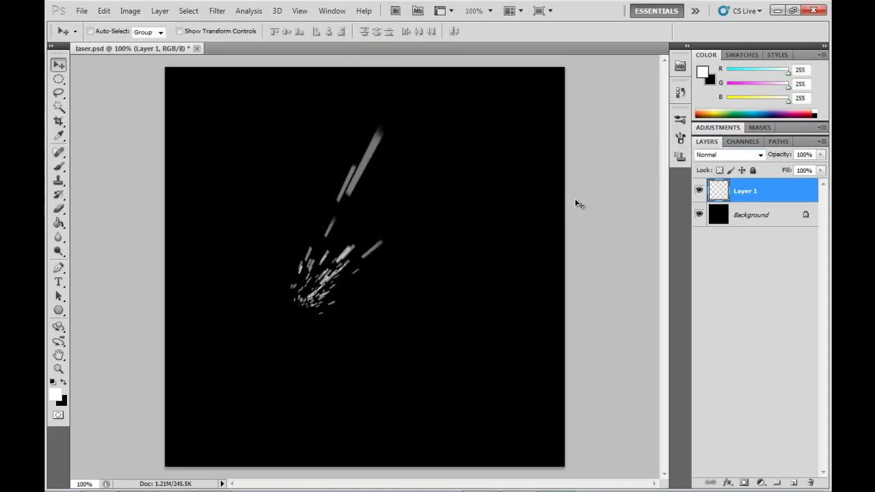
Duplicate Layer 1 and set up a 60 px Motion Blur on the copy, angle near 43–45°.
key("ctrl+j")
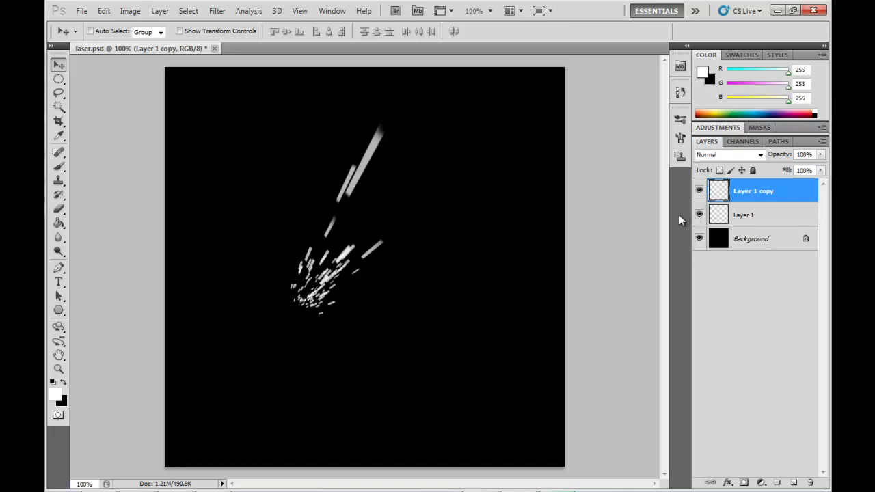
left_click(218, 11)
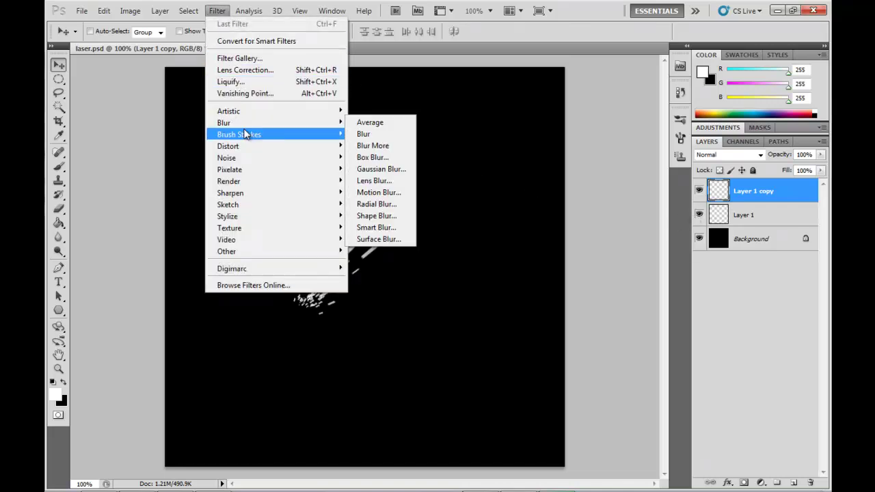
mouse_move(253, 125)
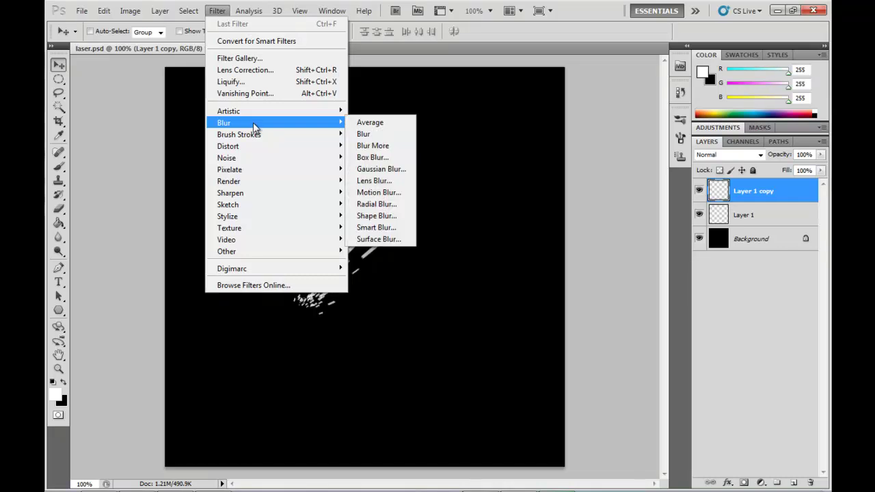
left_click(376, 190)
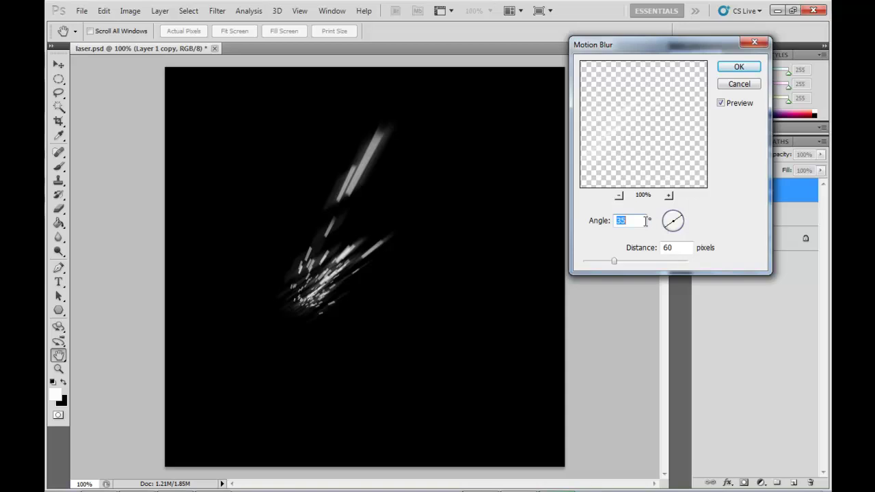
type("45")
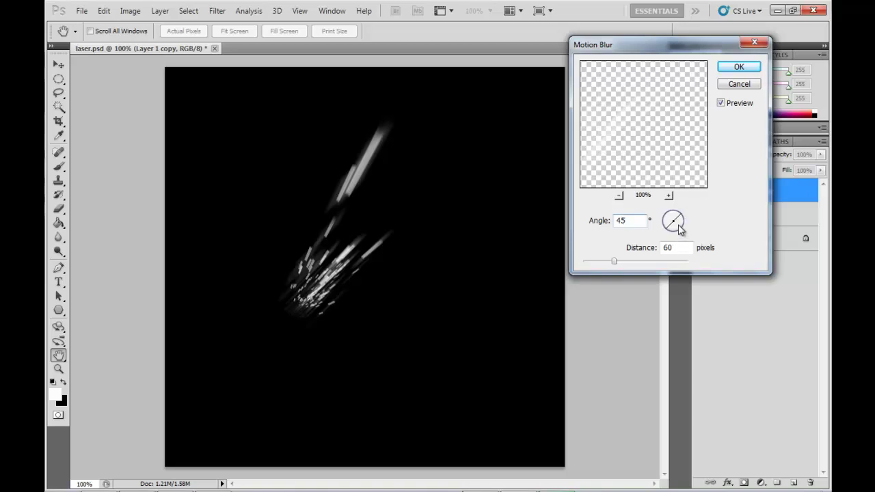
left_click_drag(679, 228, 676, 218)
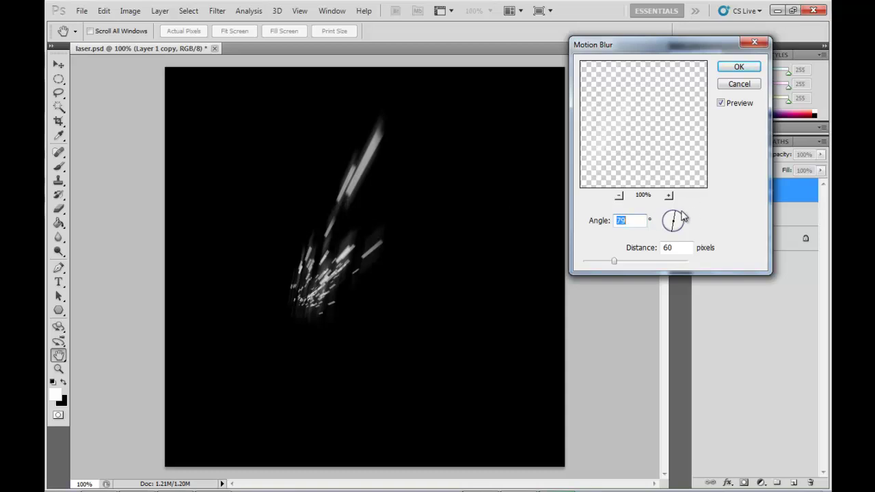
left_click_drag(683, 217, 682, 215)
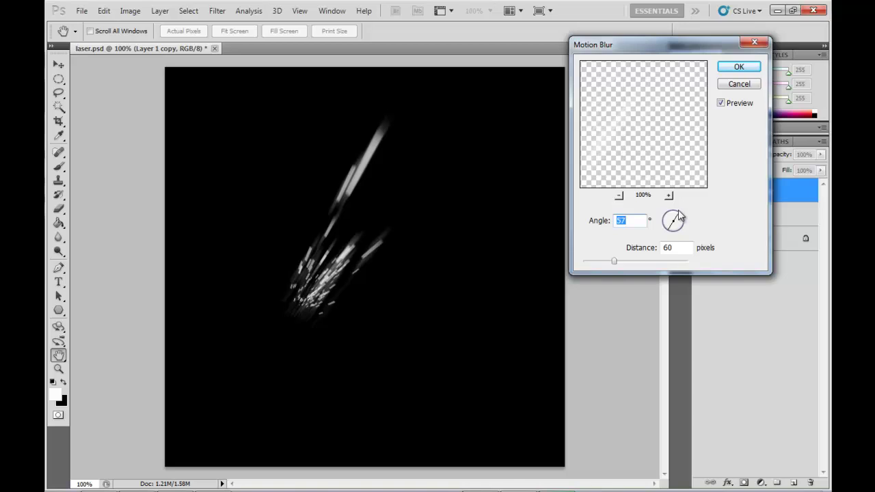
left_click_drag(679, 217, 682, 215)
Apply the motion blur and lower Layer 1 copy's opacity to 80%.
left_click(742, 67)
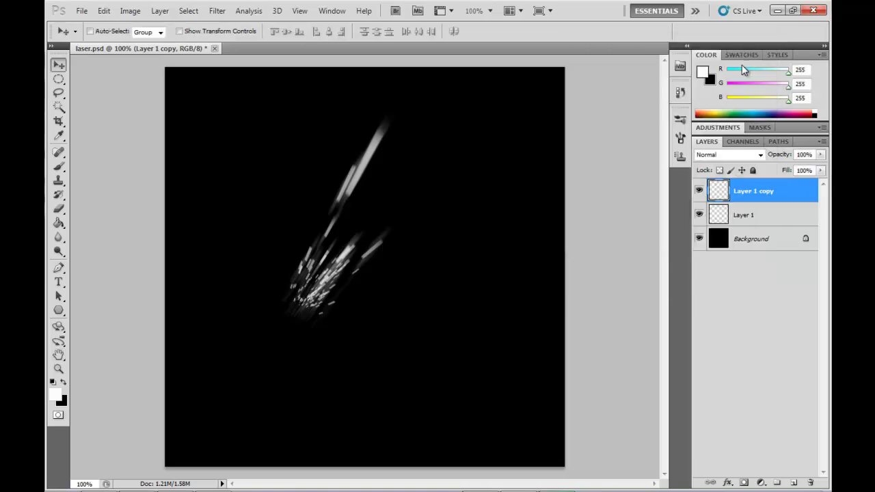
left_click(820, 155)
left_click_drag(823, 173, 808, 167)
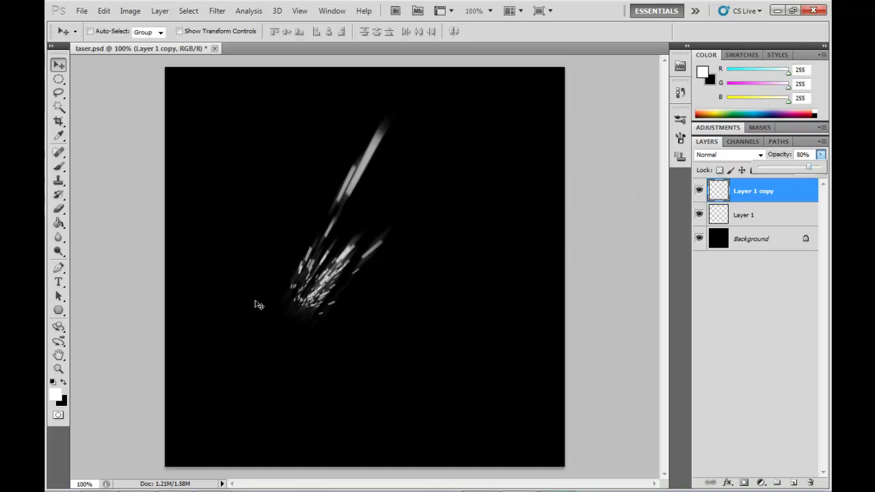
left_click(727, 279)
left_click(751, 195)
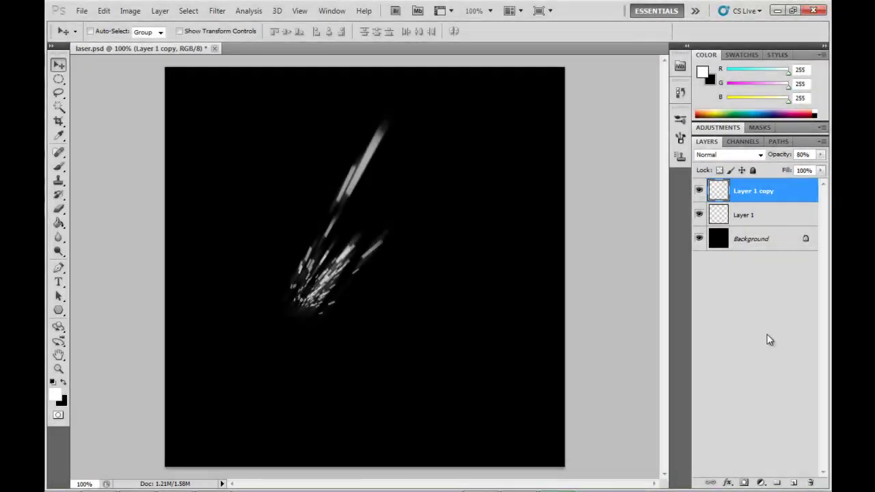
left_click(769, 339)
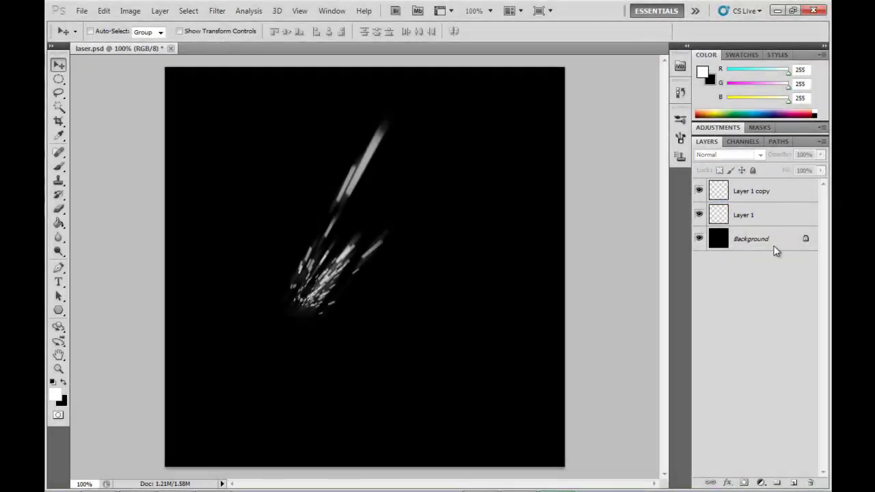
left_click(748, 194)
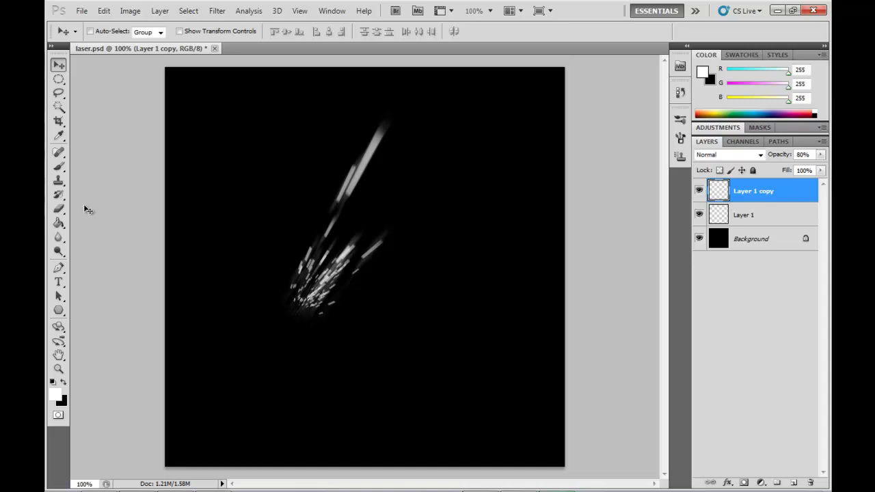
Take the Eraser at size 70 to remove blur from the lower spark cluster.
left_click(59, 210)
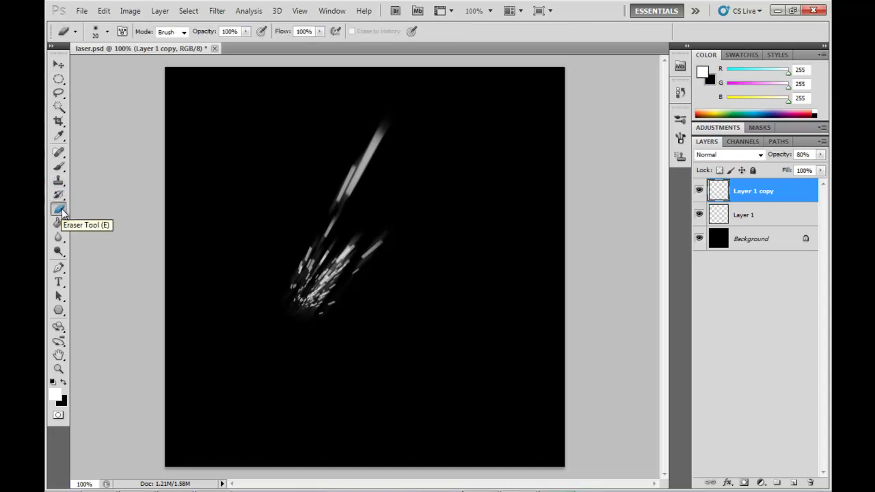
key("bracketleft")
key("bracketright")
key("bracketright")
key("bracketright")
key("bracketright")
key("bracketright")
key("bracketright")
key("bracketright")
key("bracketright")
key("bracketright")
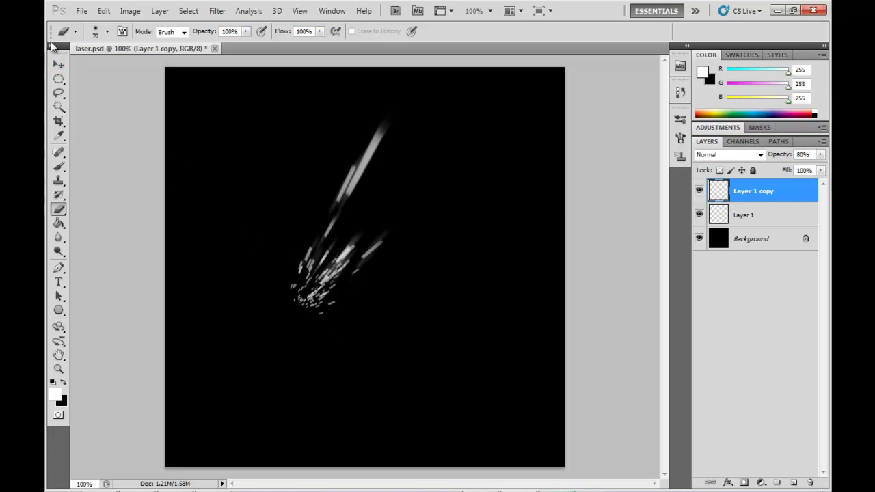
Add a new empty Layer 2 at the top of the layer stack.
left_click(58, 64)
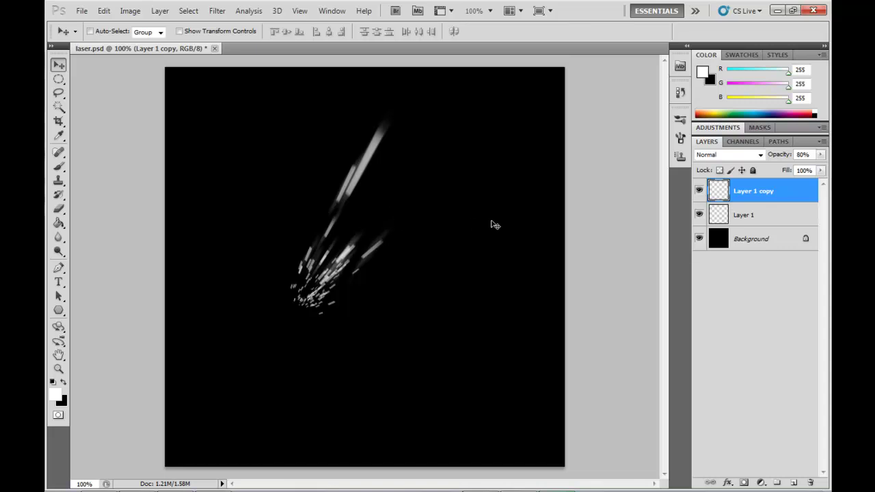
key("ctrl+shift+n")
key("Return")
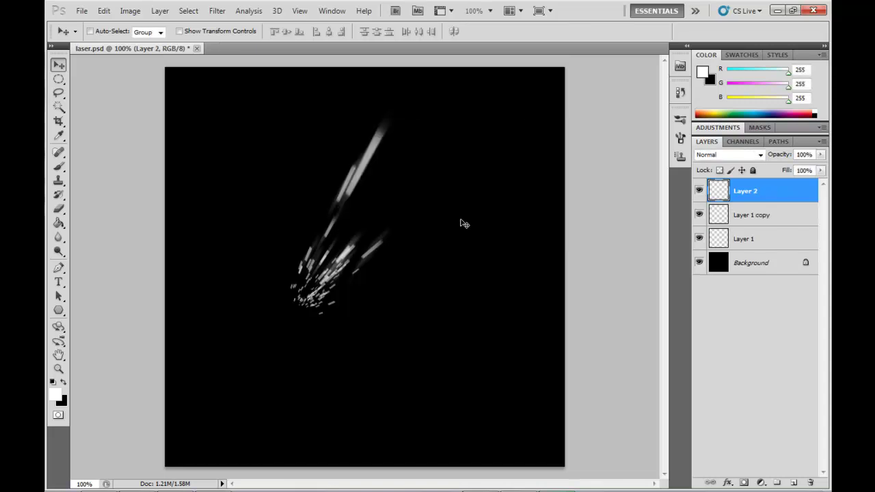
Zoom in and lasso a 40 px-feathered oval around the lower sparks.
left_click(58, 92)
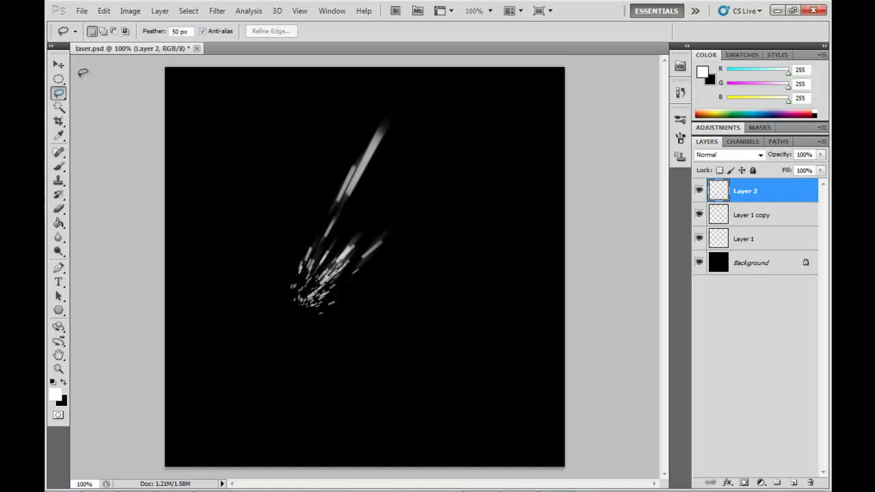
left_click(169, 32)
type("40")
key("Return")
scroll(313, 284, "up", 1)
scroll(312, 283, "up", 2)
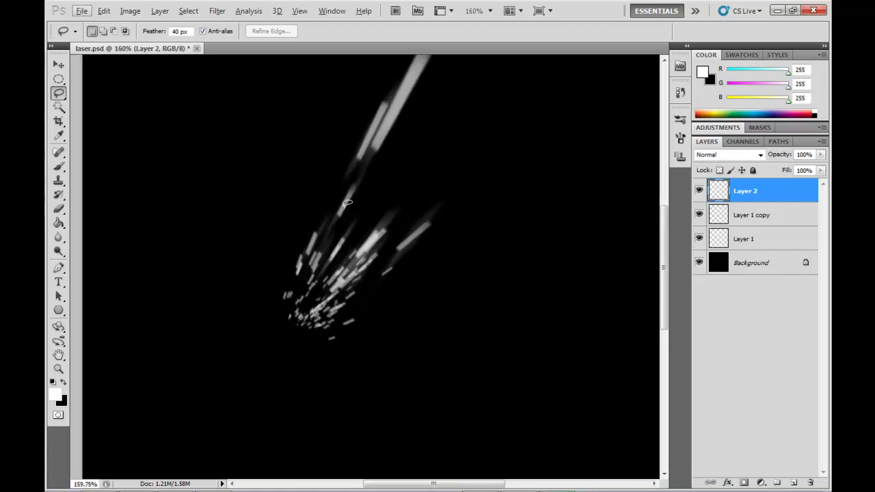
mouse_move(330, 192)
left_mouse_down()
mouse_move(279, 262)
mouse_move(302, 332)
mouse_move(343, 348)
mouse_move(391, 272)
mouse_move(396, 204)
mouse_move(330, 191)
left_mouse_up()
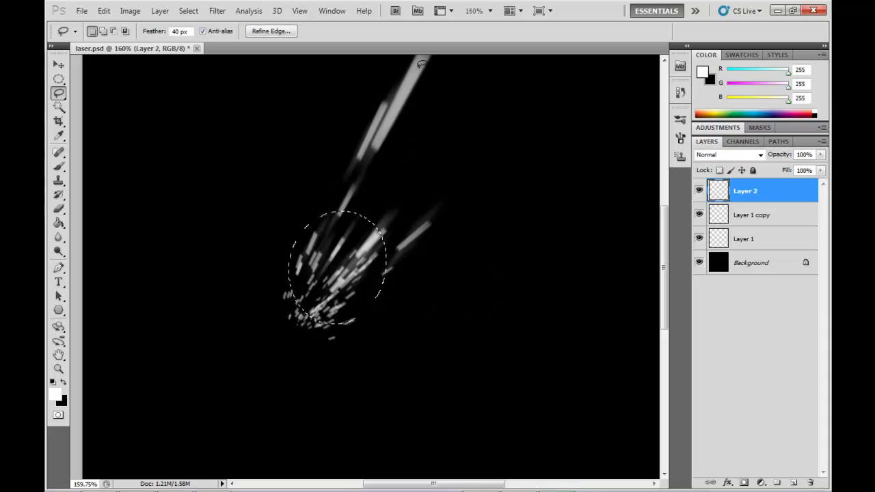
Fill the selection on Layer 2 with Filter > Render > Clouds.
left_click(222, 15)
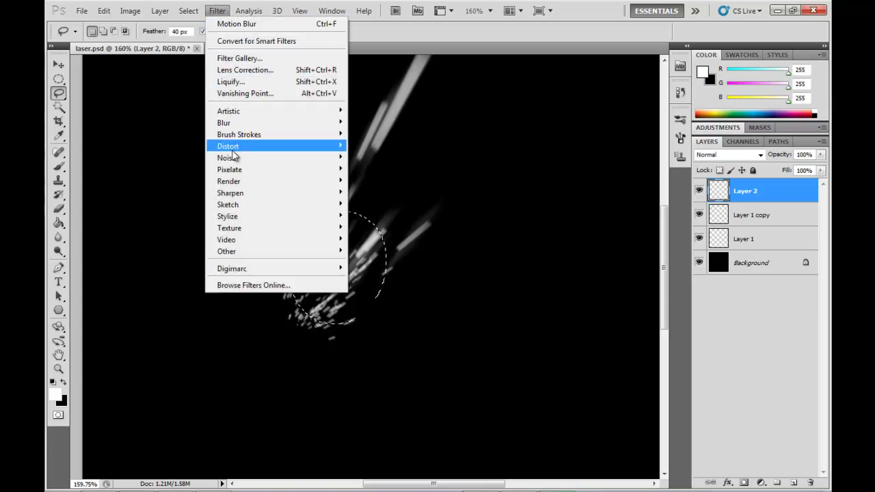
mouse_move(232, 181)
left_click(377, 168)
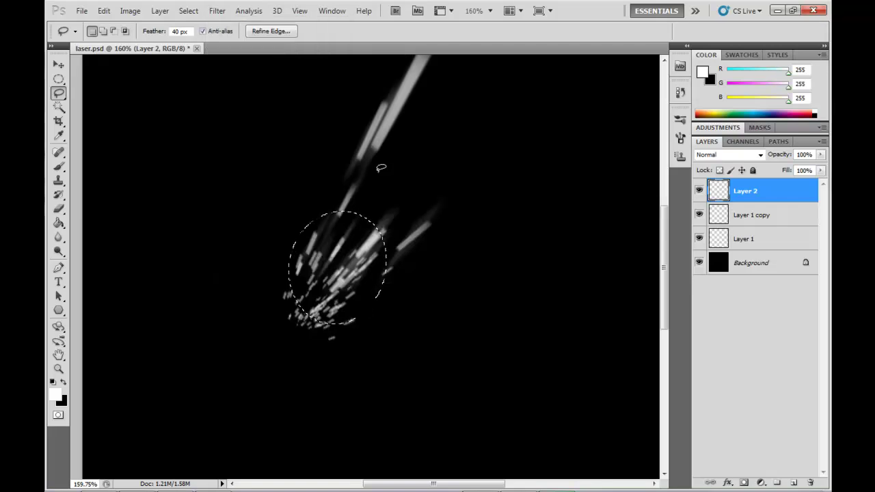
left_click(189, 11)
mouse_move(226, 14)
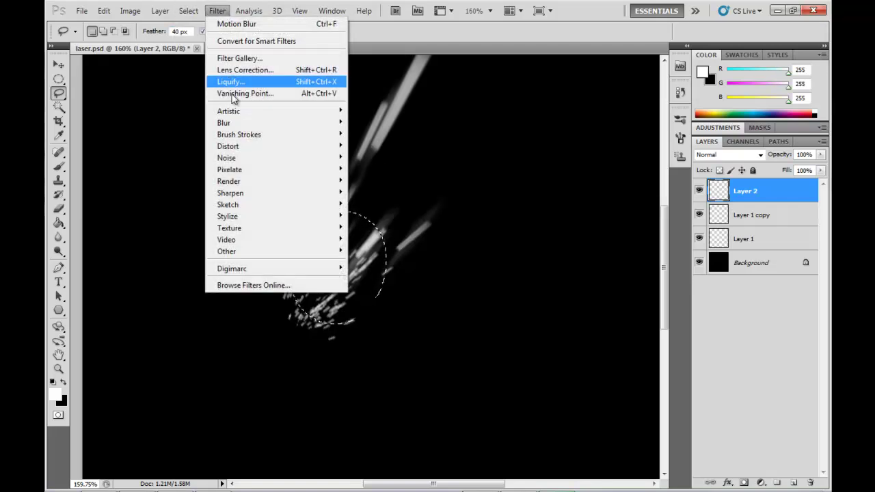
mouse_move(240, 181)
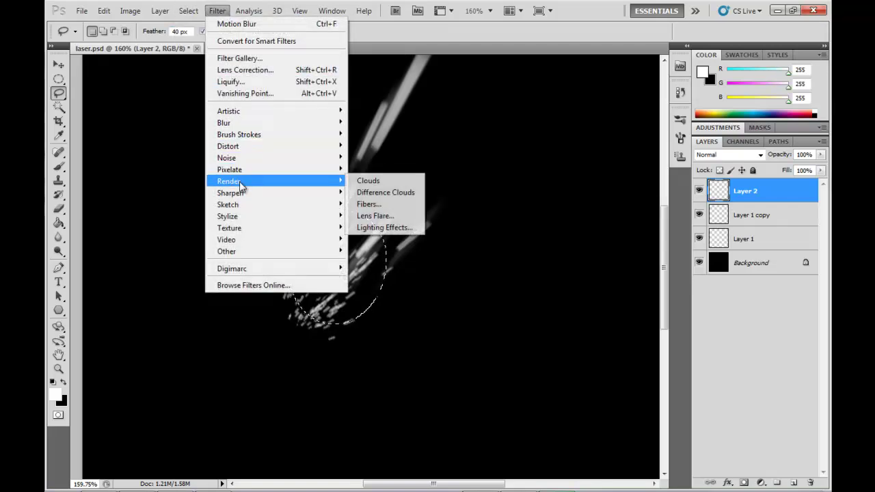
left_click(373, 181)
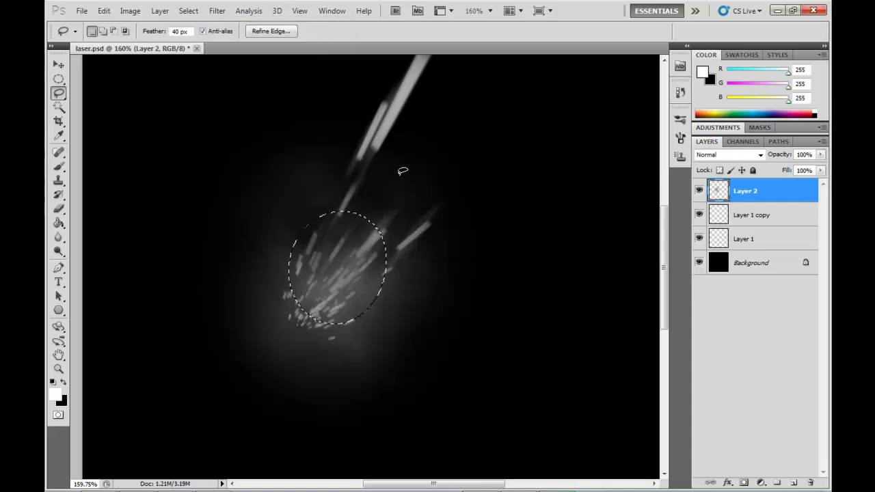
Set Layer 2's blend mode to Screen and deselect the selection.
left_click(758, 155)
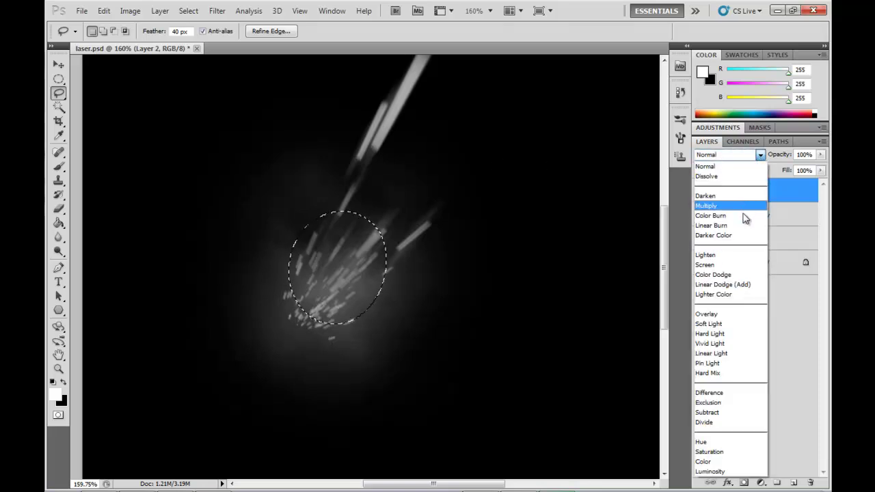
left_click(727, 265)
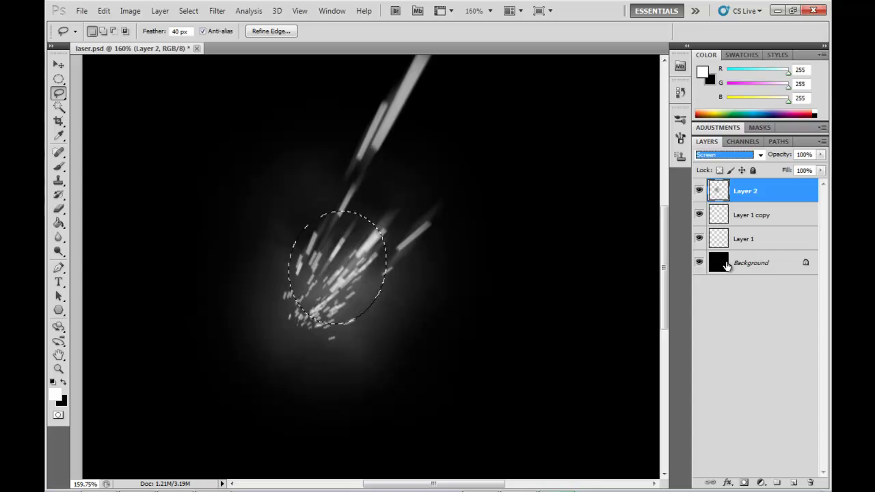
left_click(60, 66)
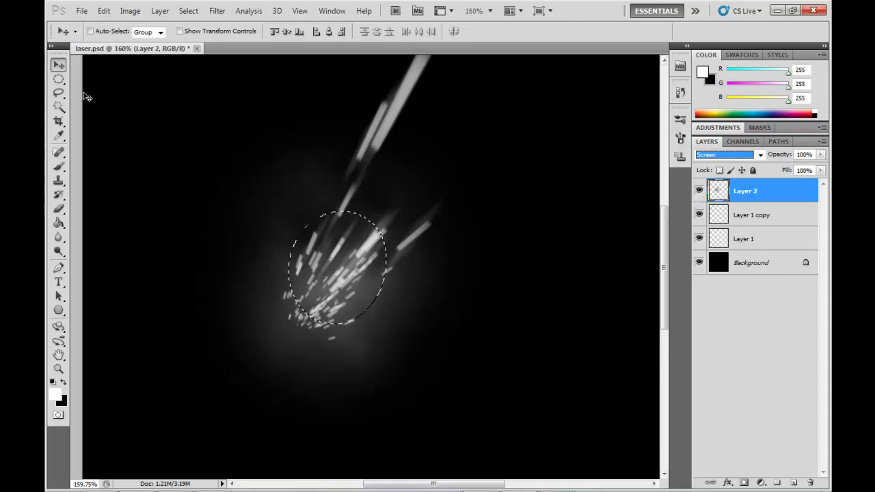
left_click(315, 134)
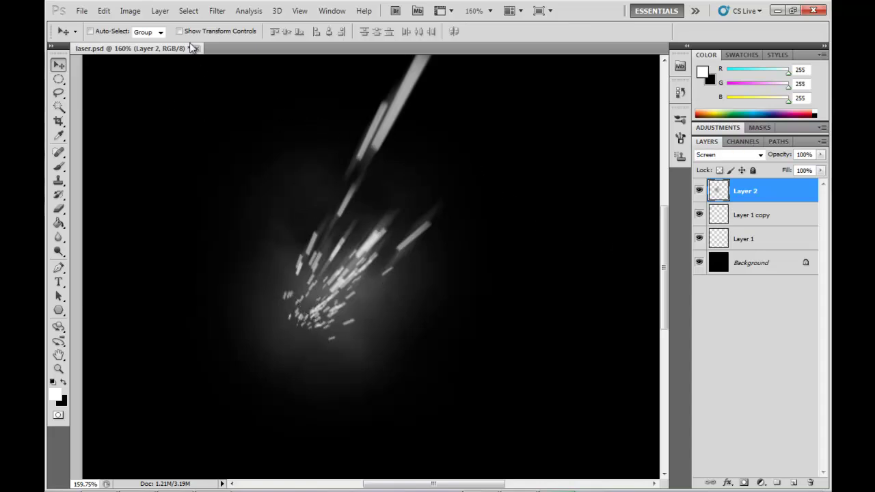
Deselect, then scale Layer 2's glow to about 26% and move it onto the base of the sparks.
left_click(188, 11)
left_click(198, 35)
key("ctrl+t")
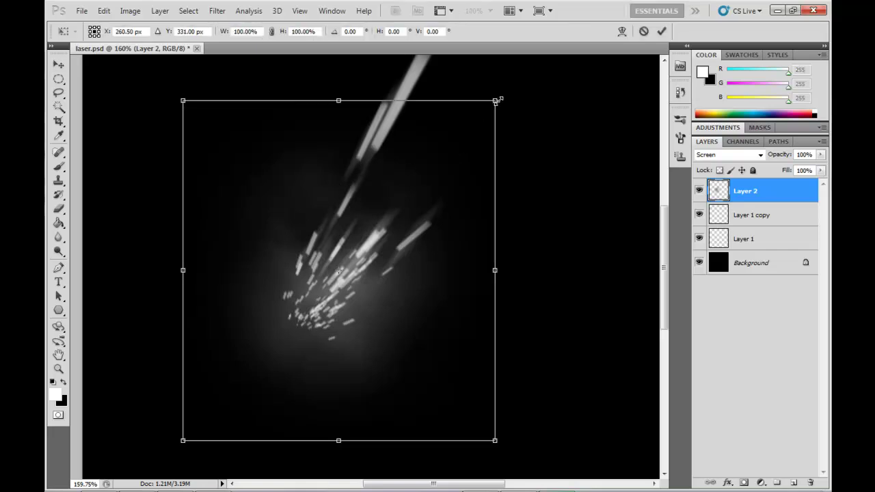
left_click_drag(498, 98, 284, 332)
left_click_drag(244, 371, 313, 290)
left_click_drag(363, 356, 306, 295)
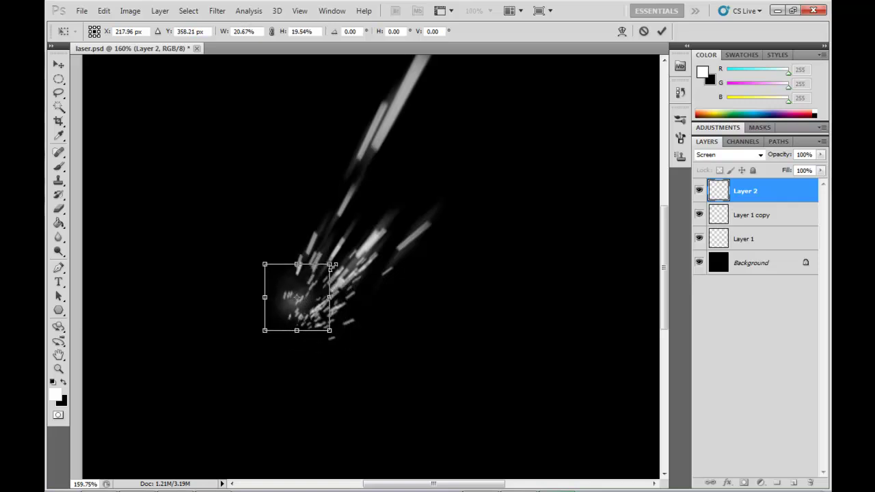
left_click_drag(333, 266, 336, 295)
Commit the glow transform, duplicate Layer 2 twice and move the newest copy up the beam.
key("Return")
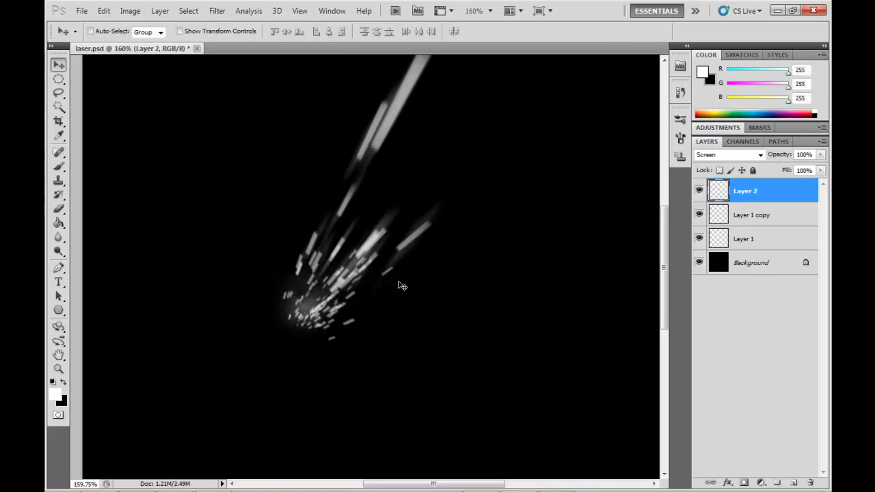
key("ctrl+j")
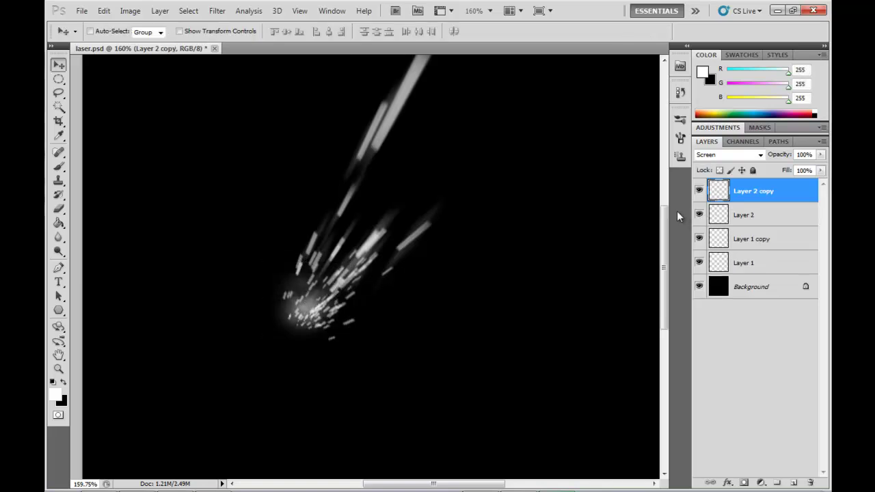
key("ctrl+j")
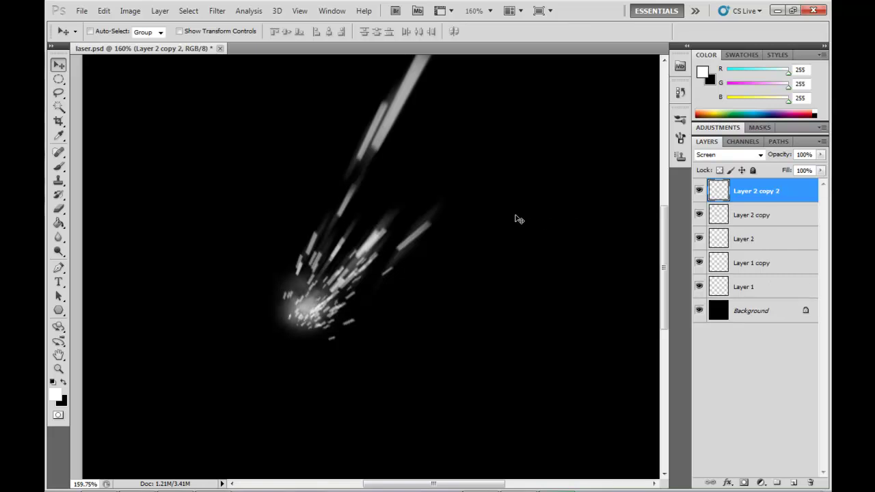
left_click_drag(308, 306, 347, 191)
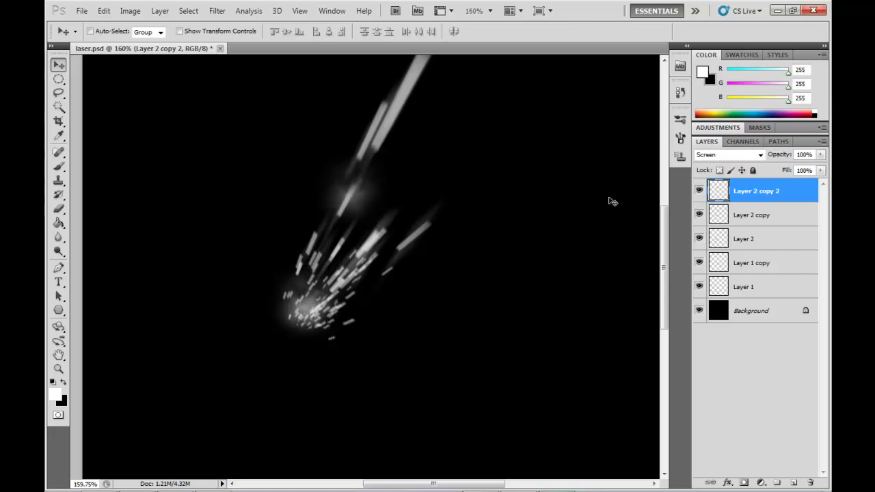
Narrow Layer 2 copy 2 to about 48% width and rotate it 16.69°.
left_click(753, 216)
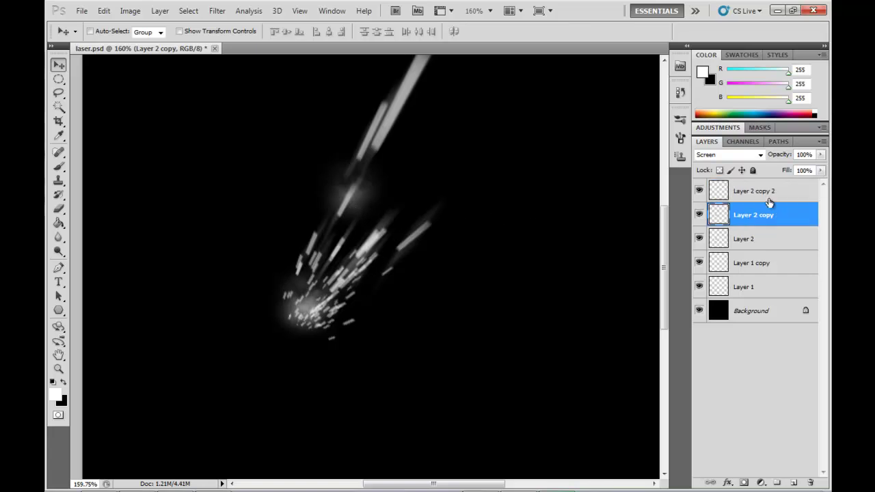
left_click(767, 193)
key("ctrl+t")
left_click_drag(393, 231, 357, 201)
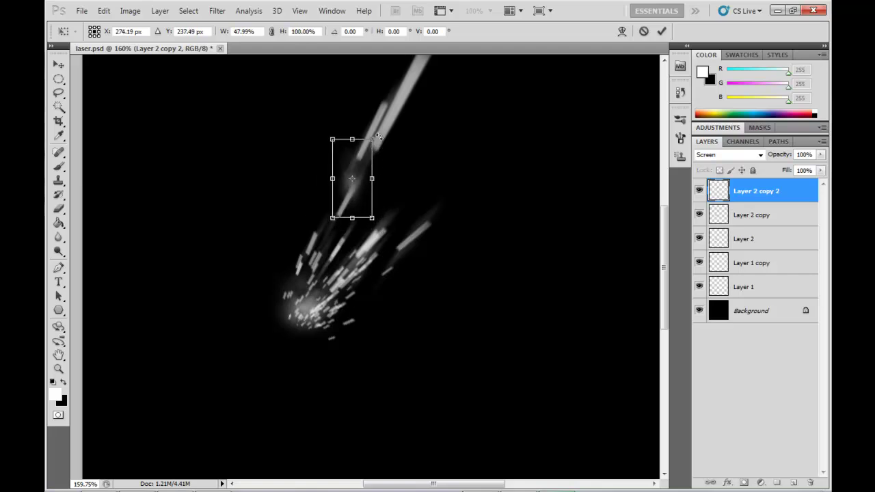
left_click_drag(377, 138, 373, 160)
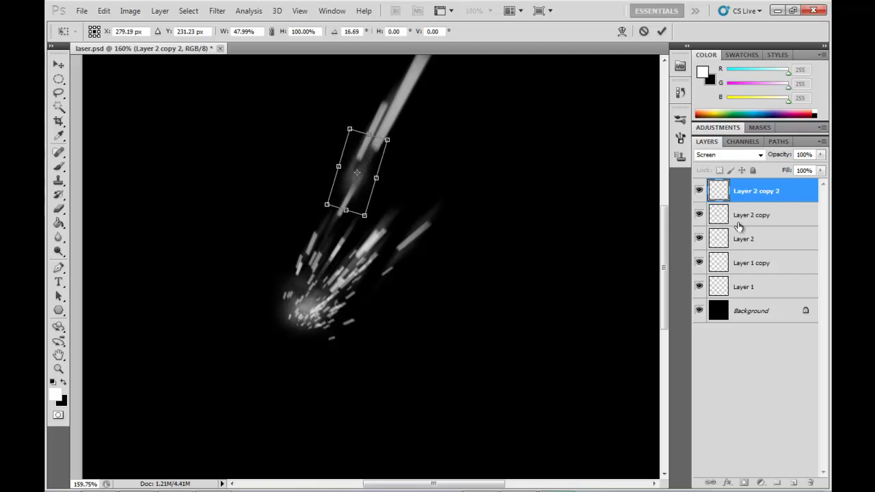
key("Return")
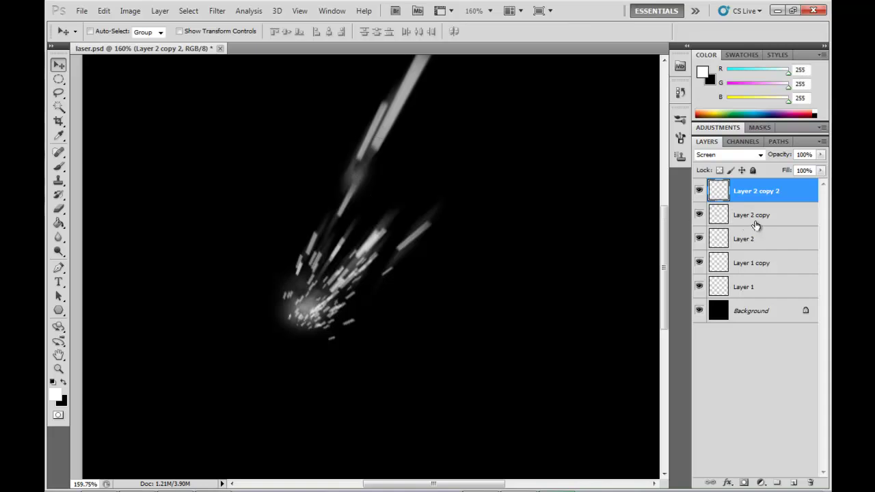
Move Layer 2 copy onto the sparks and transform it to W 54.65%, H 128.57%, rotated 40.26°.
left_click(765, 217)
left_click_drag(394, 290, 445, 253)
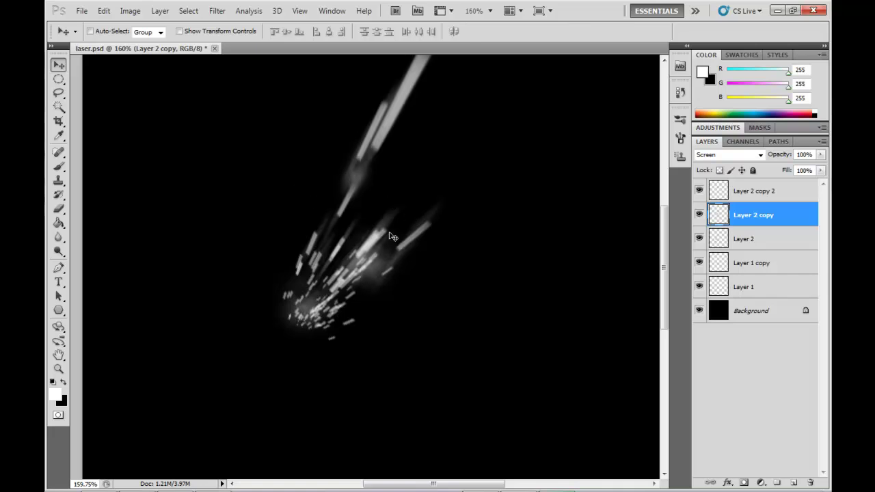
key("ctrl+t")
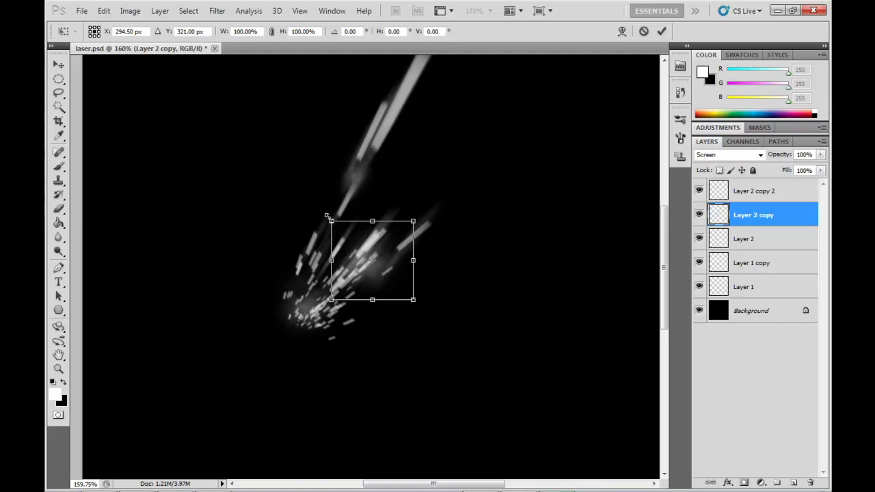
left_click_drag(326, 216, 400, 205)
left_click_drag(436, 274, 375, 280)
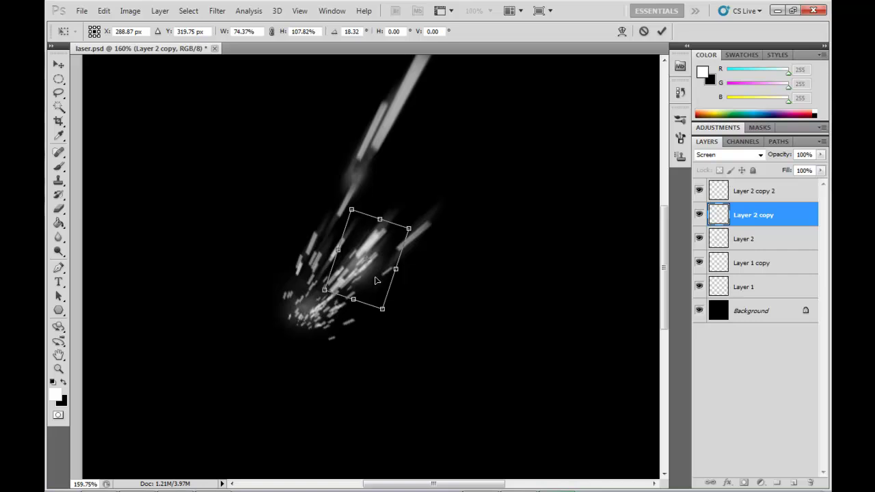
left_click_drag(406, 233, 419, 218)
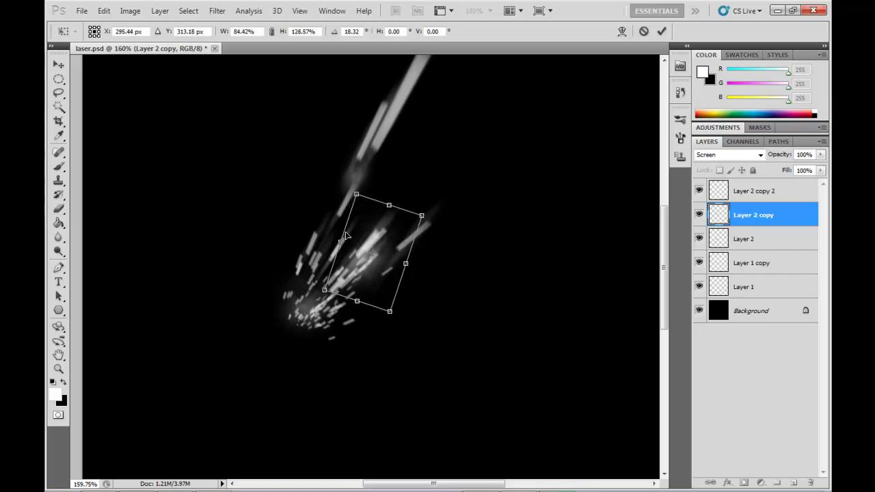
left_click_drag(344, 237, 367, 245)
left_click_drag(419, 300, 403, 316)
mouse_move(406, 258)
left_mouse_down()
mouse_move(386, 268)
mouse_move(394, 262)
left_mouse_up()
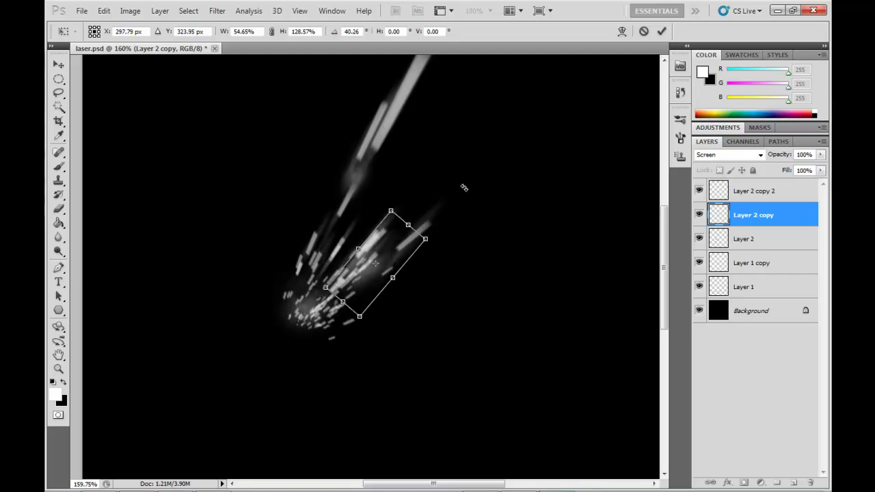
key("Return")
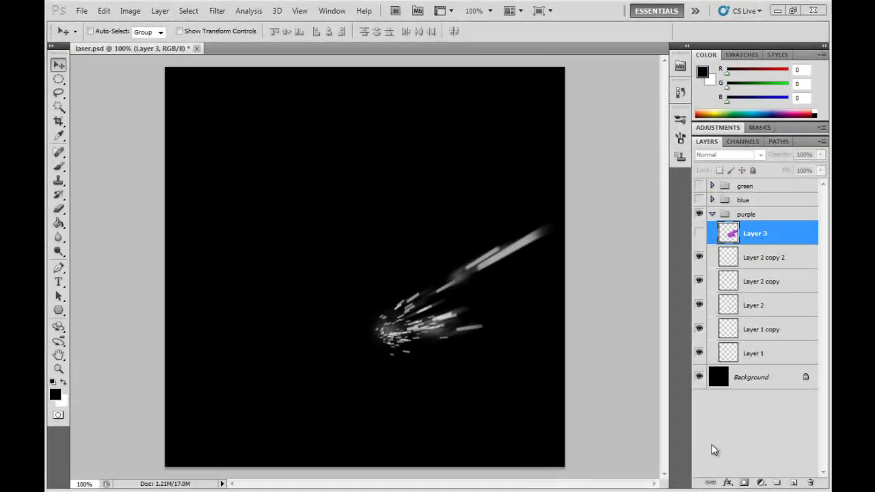
Make Layer 3 visible in Overlay blend mode and turn on the blue and green groups.
left_click(713, 445)
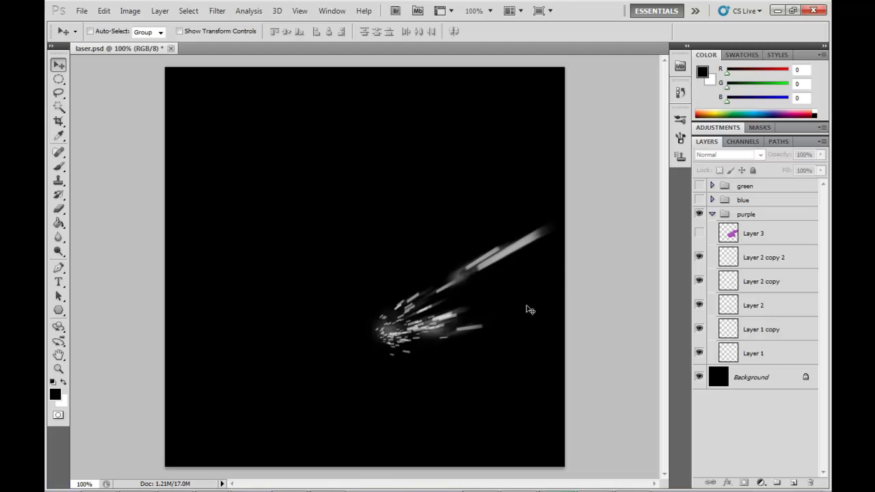
left_click(783, 232)
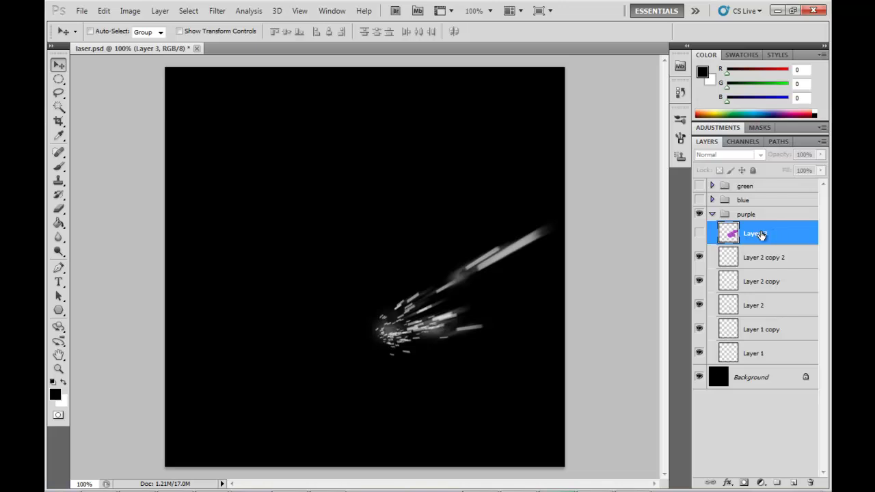
left_click(699, 235)
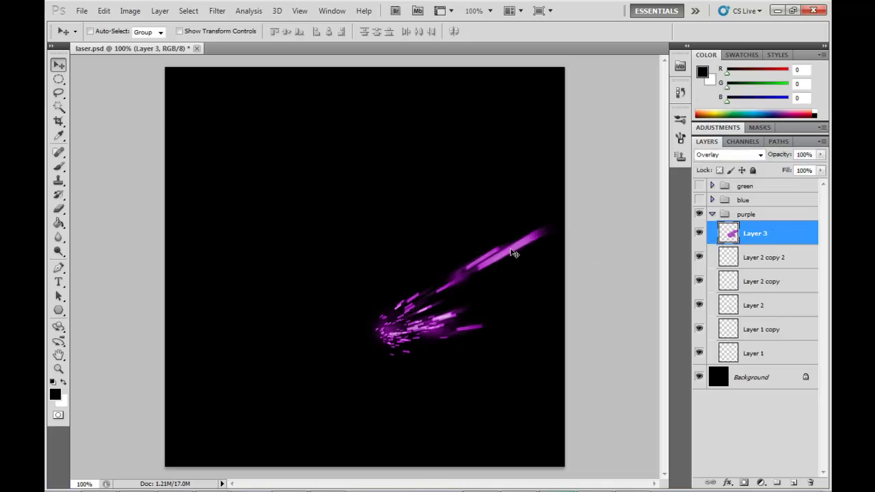
left_click(760, 157)
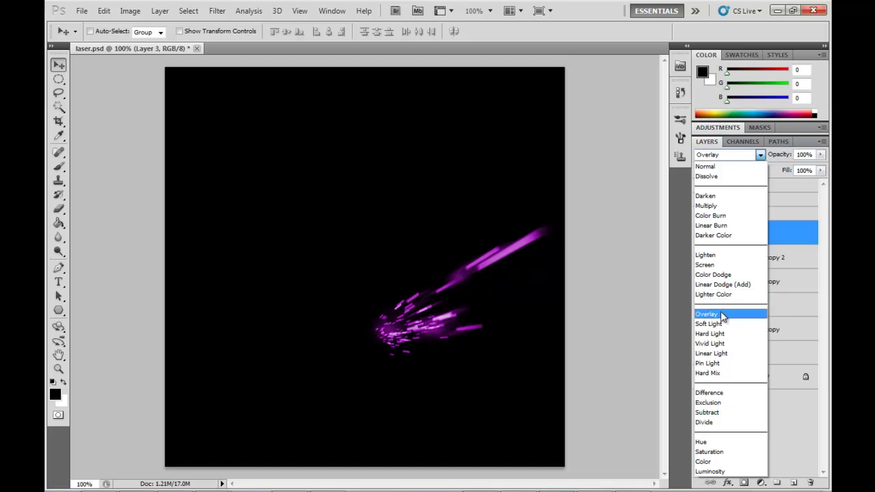
left_click(699, 314)
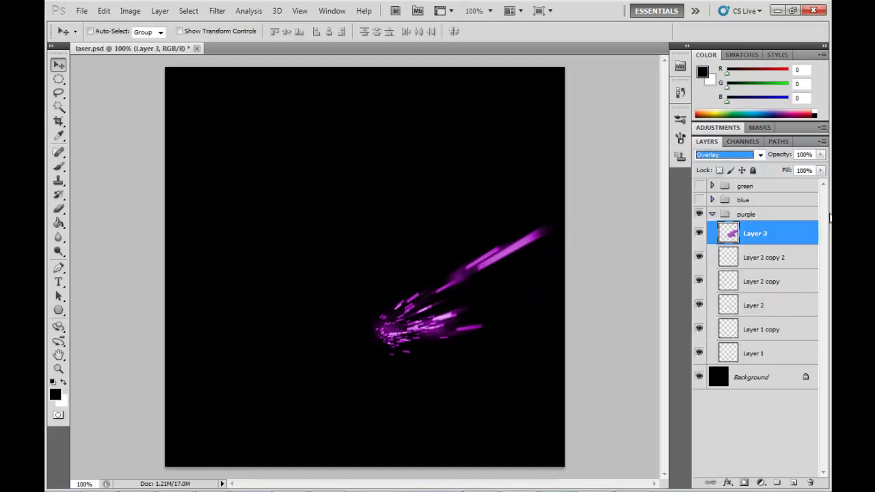
left_click(699, 199)
left_click(699, 186)
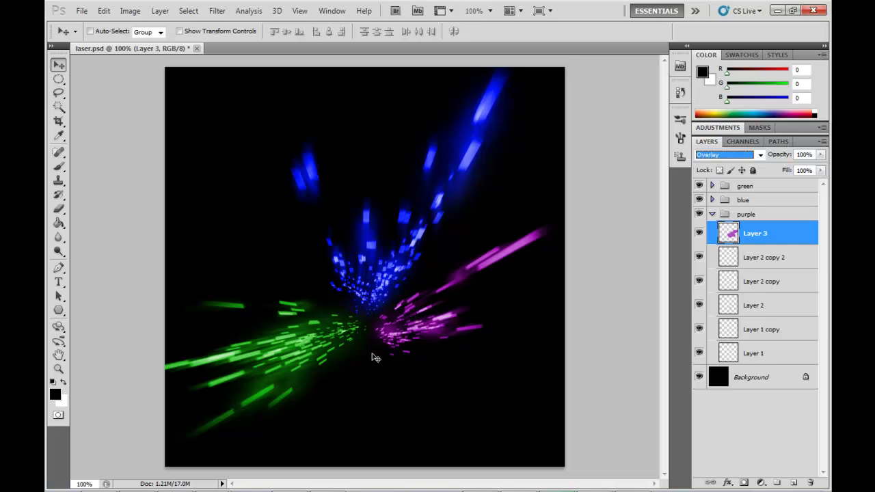
Flatten the image and set Smart Sharpen to Radius 1.6 px and Amount 62%.
left_click(160, 11)
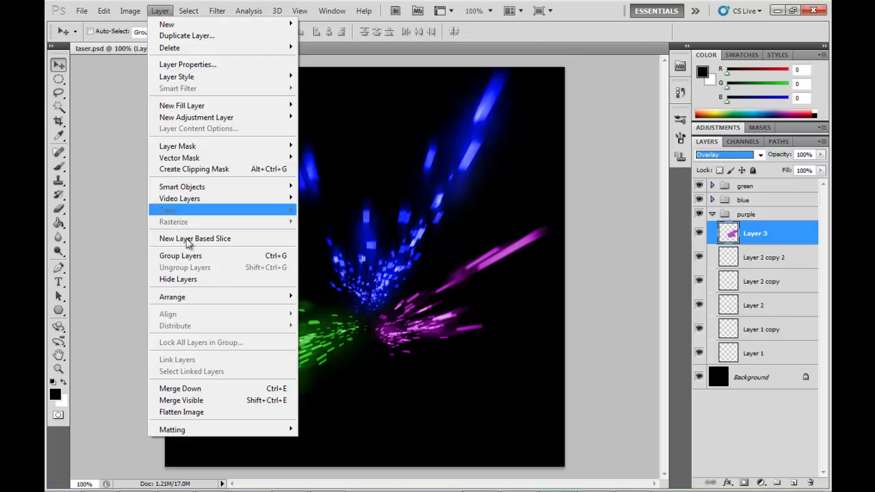
left_click(193, 413)
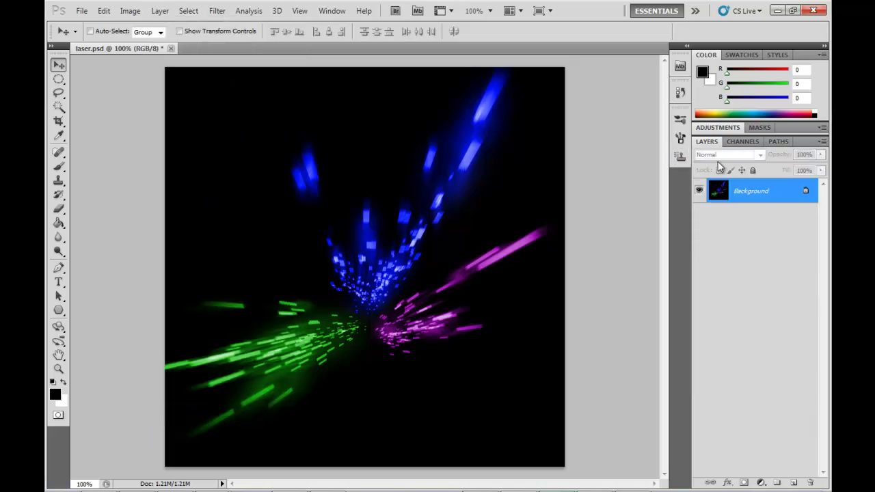
left_click(227, 14)
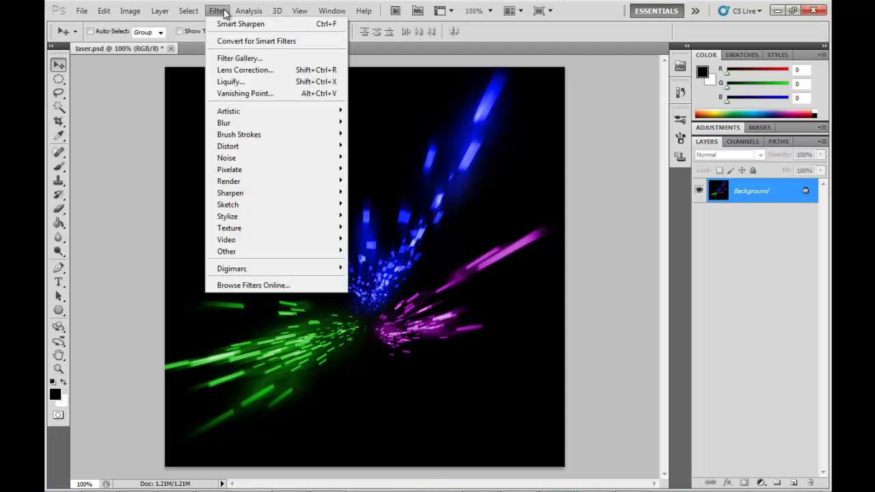
mouse_move(257, 194)
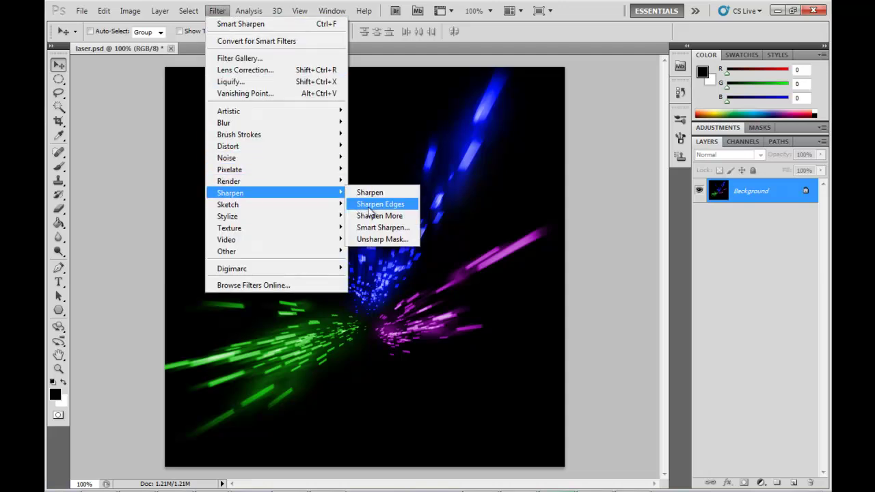
left_click(396, 229)
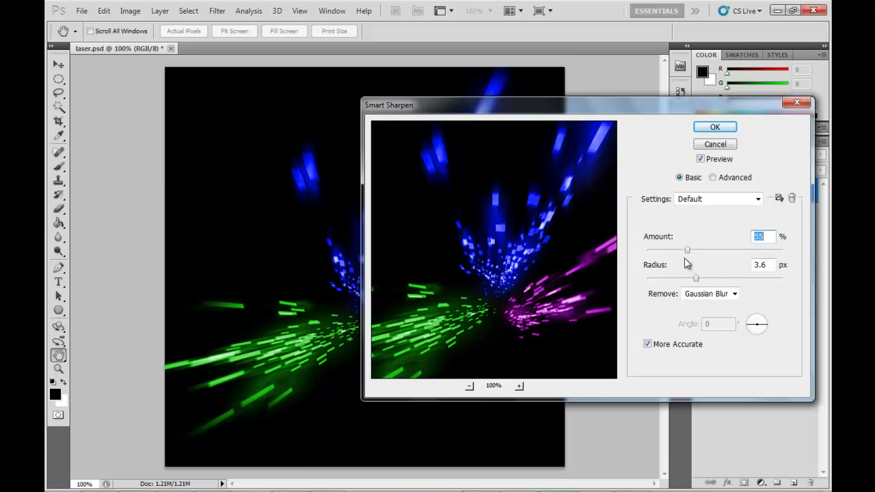
left_click_drag(687, 251, 710, 252)
left_click(754, 264)
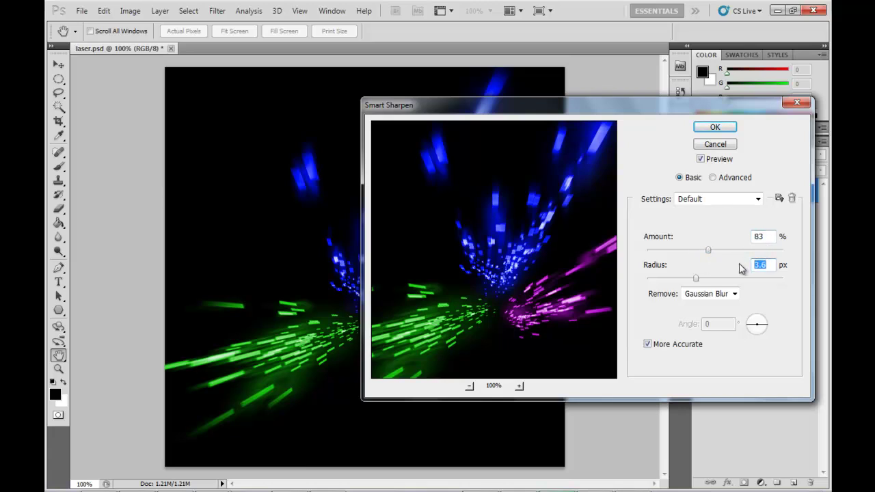
type("1.6")
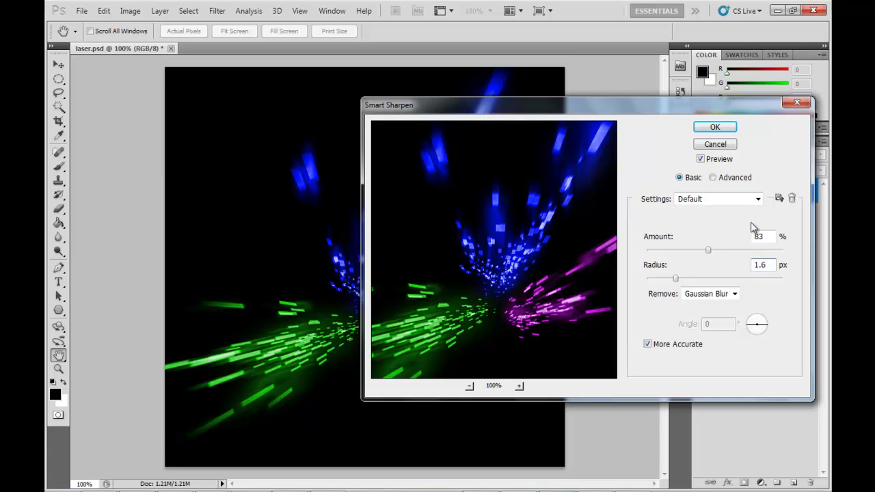
left_click_drag(709, 251, 792, 251)
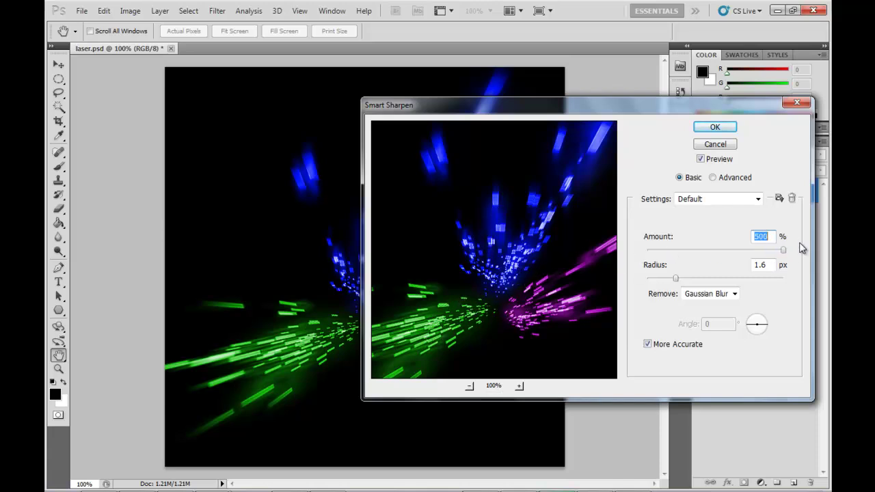
left_click_drag(786, 254, 697, 261)
mouse_move(700, 254)
left_mouse_down()
mouse_move(687, 254)
mouse_move(700, 254)
mouse_move(693, 257)
left_mouse_up()
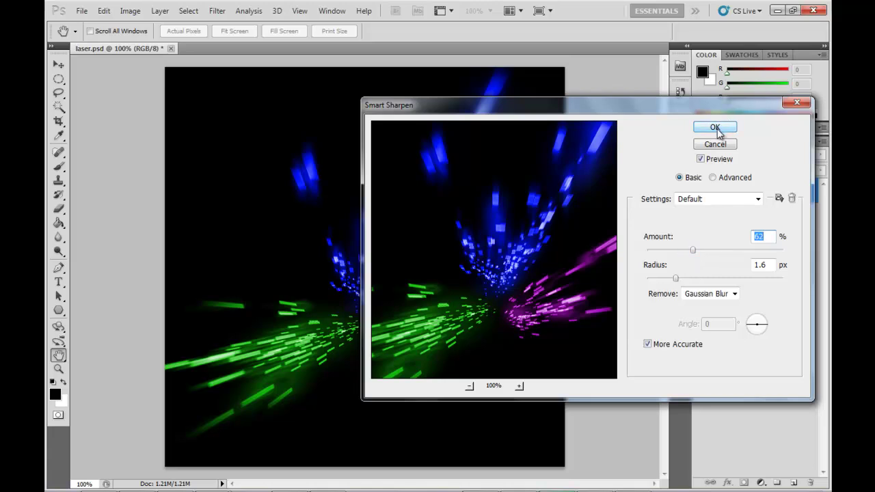
left_click(715, 128)
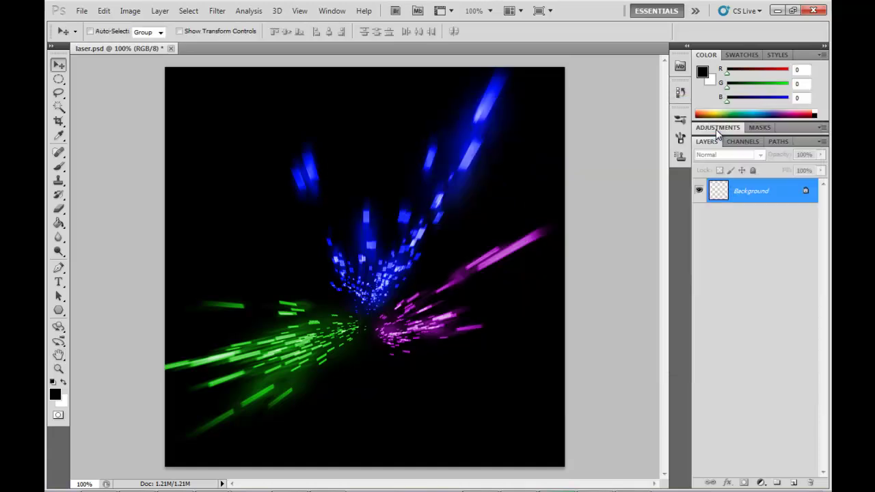